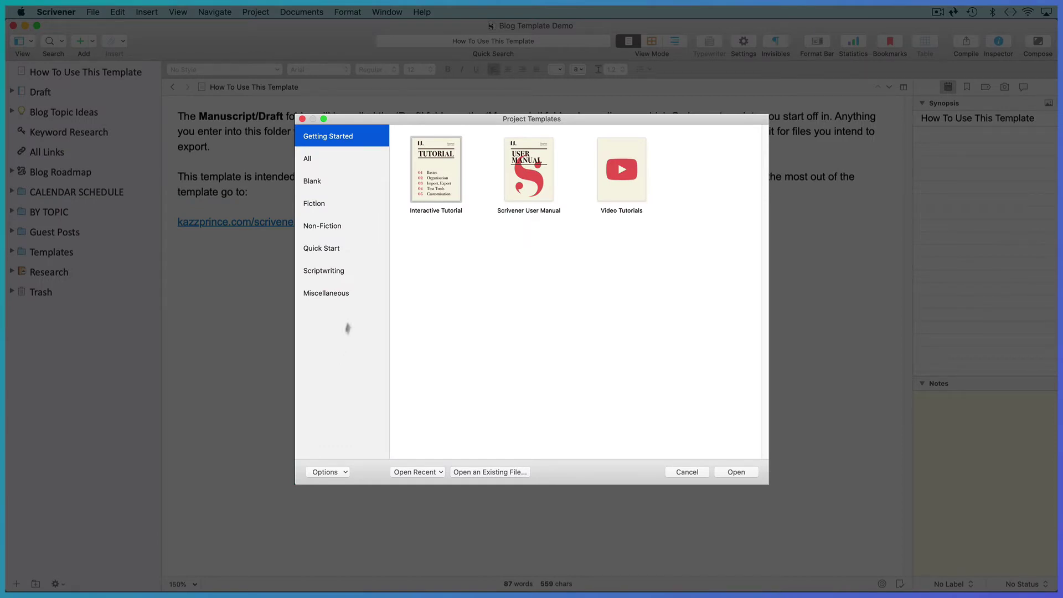
Browse the Fiction, Non-Fiction and Scriptwriting template categories, then choose the Blank template
left_click(327, 182)
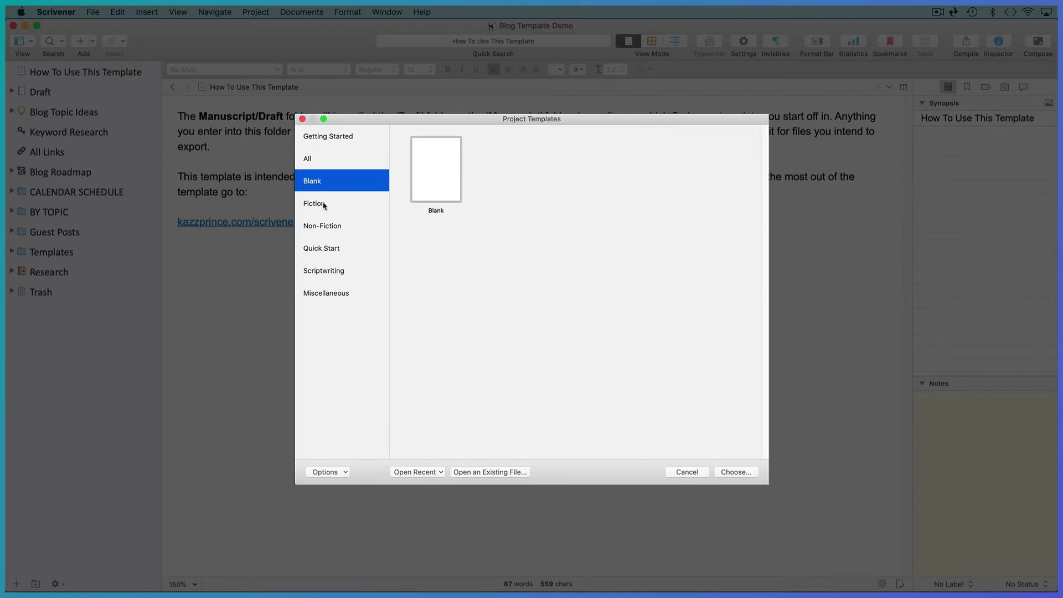
left_click(324, 203)
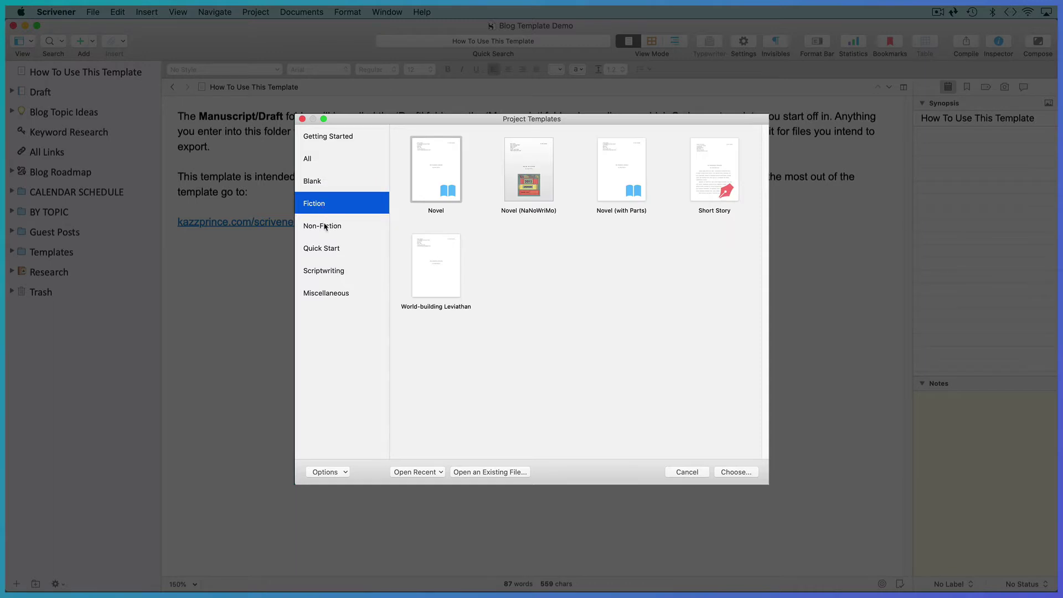
left_click(325, 231)
left_click(325, 270)
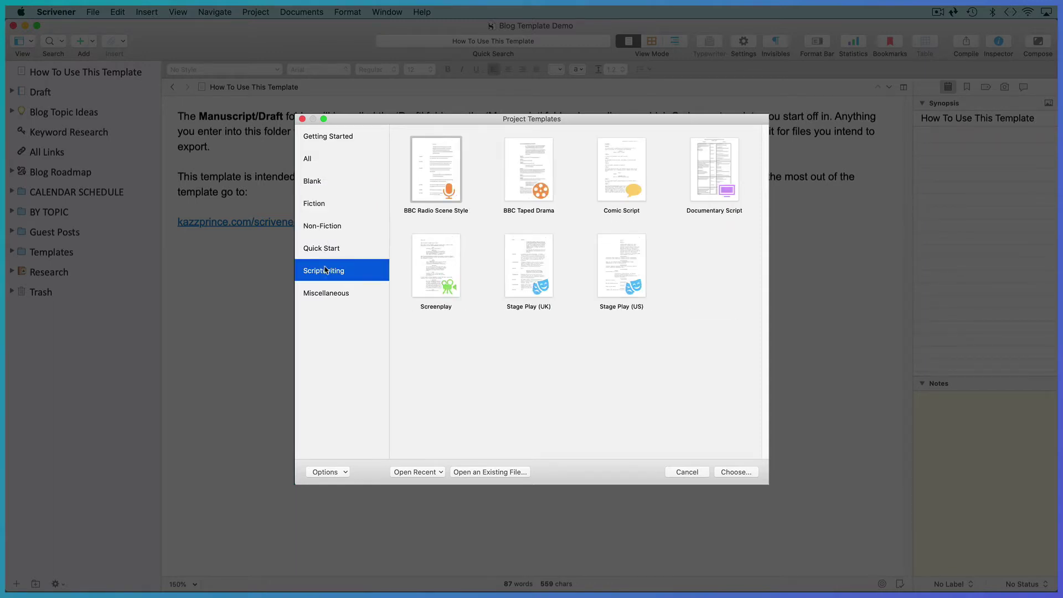
left_click(333, 206)
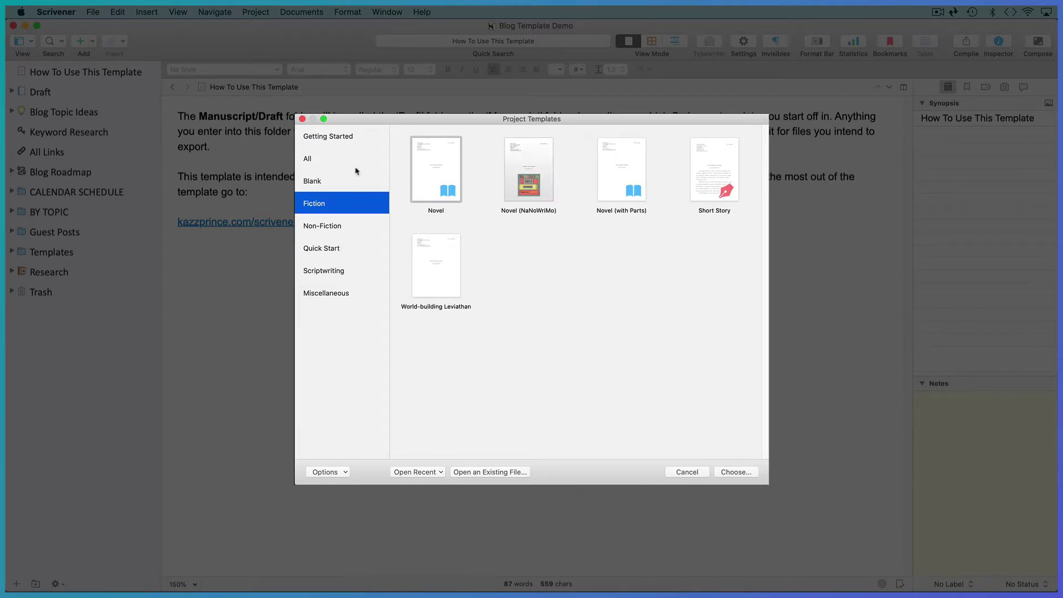
left_click(321, 182)
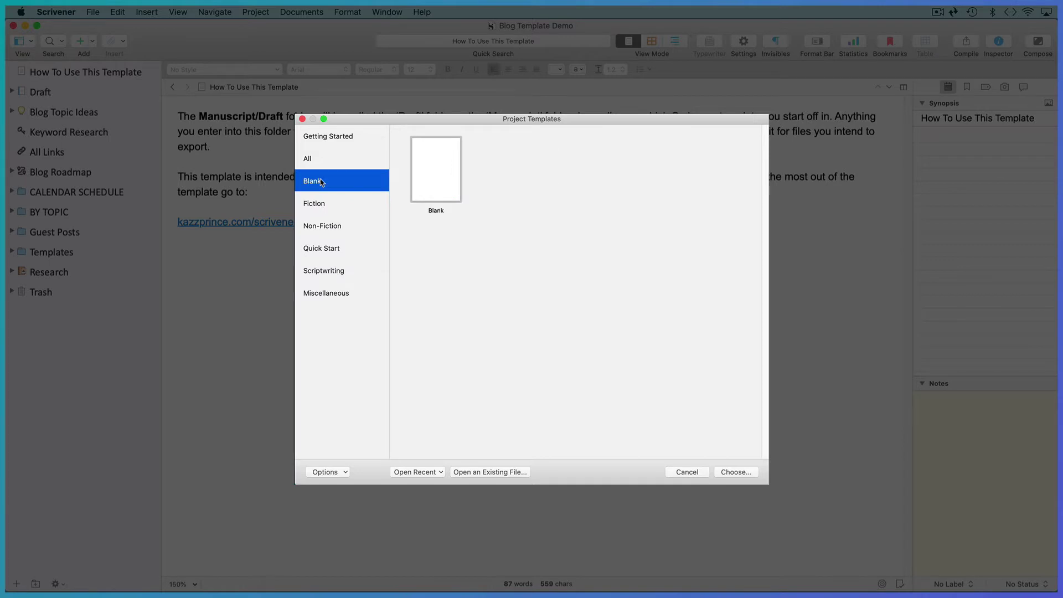
left_click(437, 185)
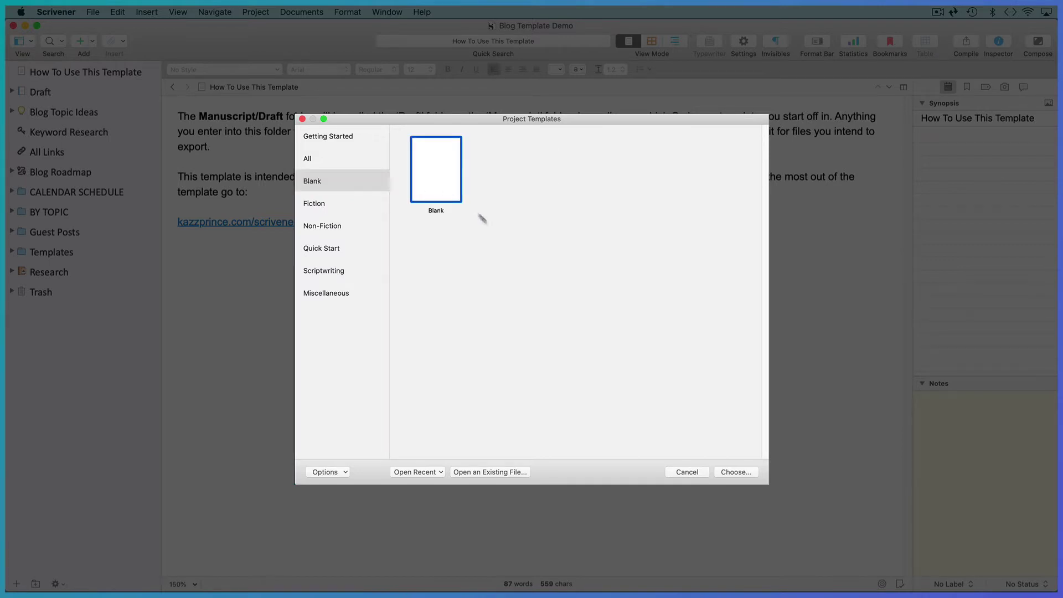
left_click(732, 473)
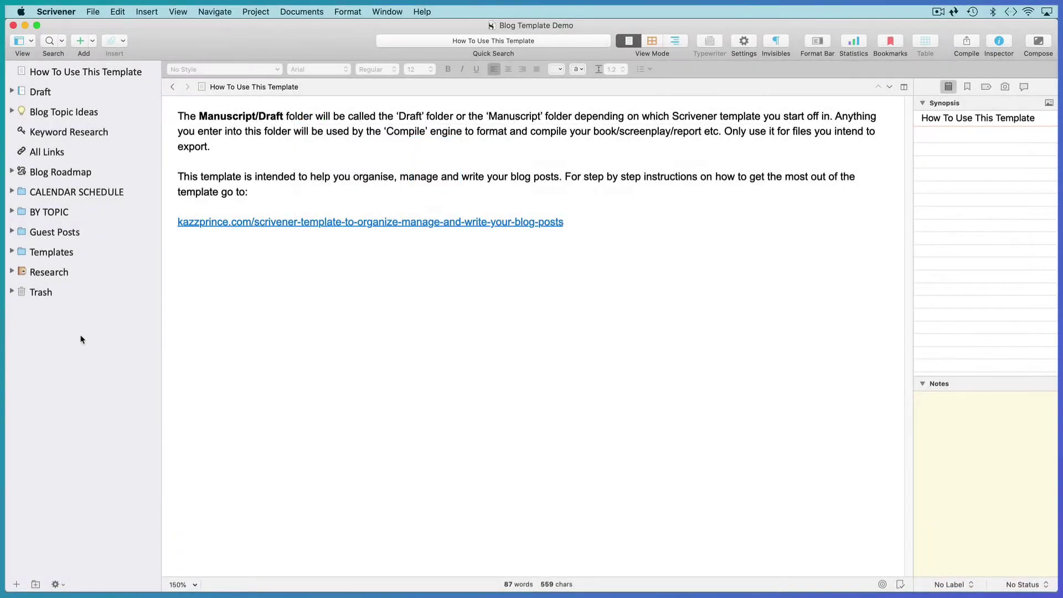
Change the How To Use This Template document's binder icon to Information
left_click(86, 74)
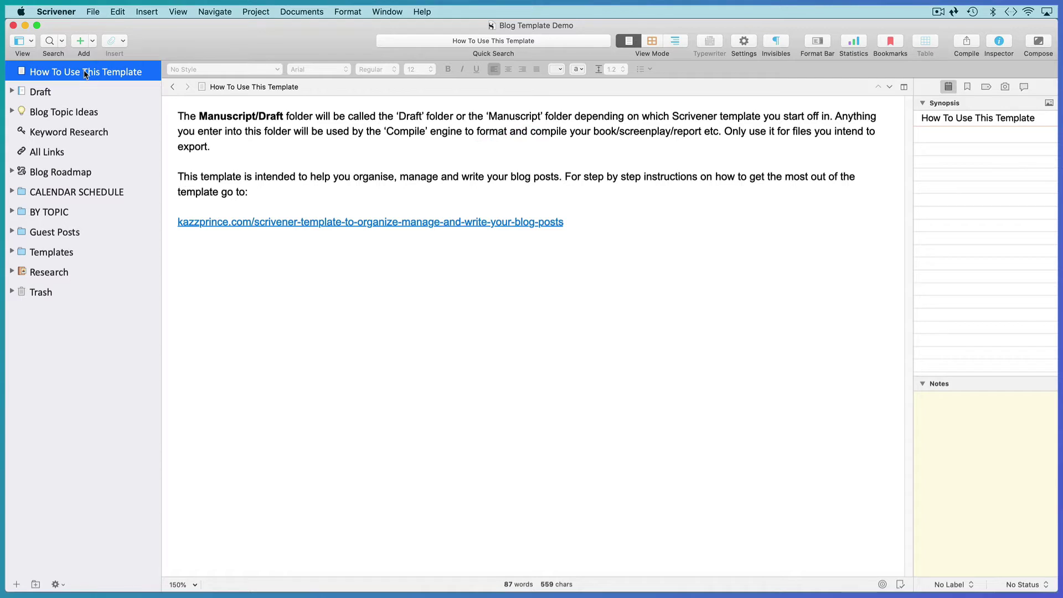
right_click(74, 73)
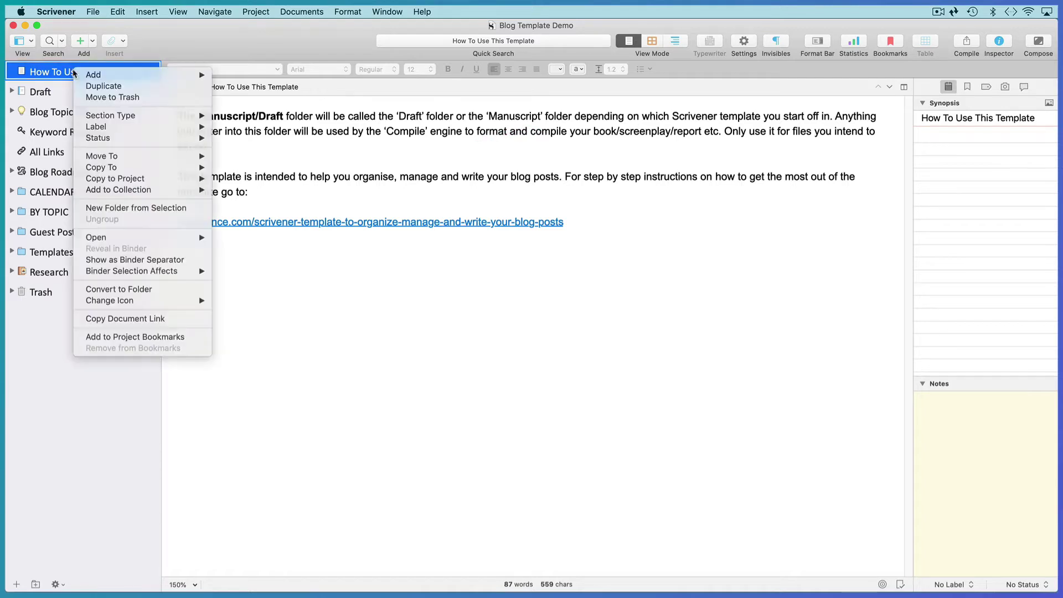
mouse_move(166, 301)
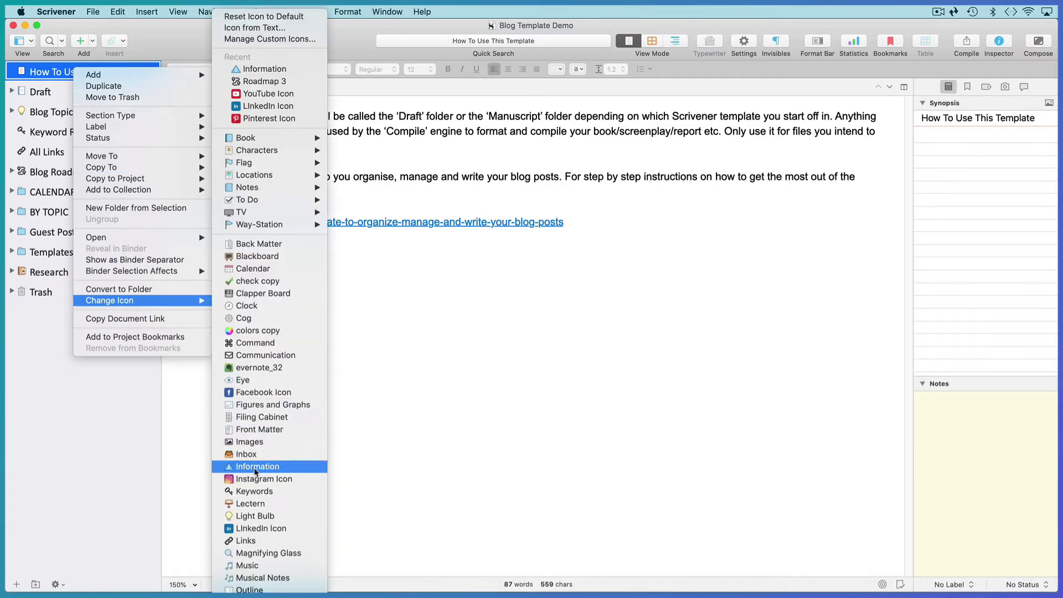
left_click(255, 468)
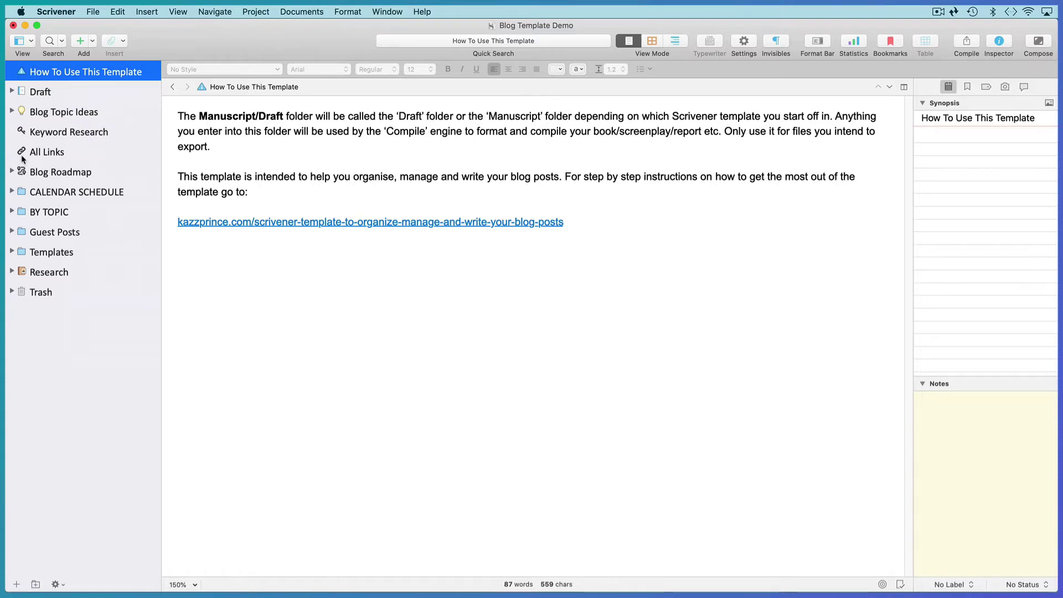
left_click(12, 172)
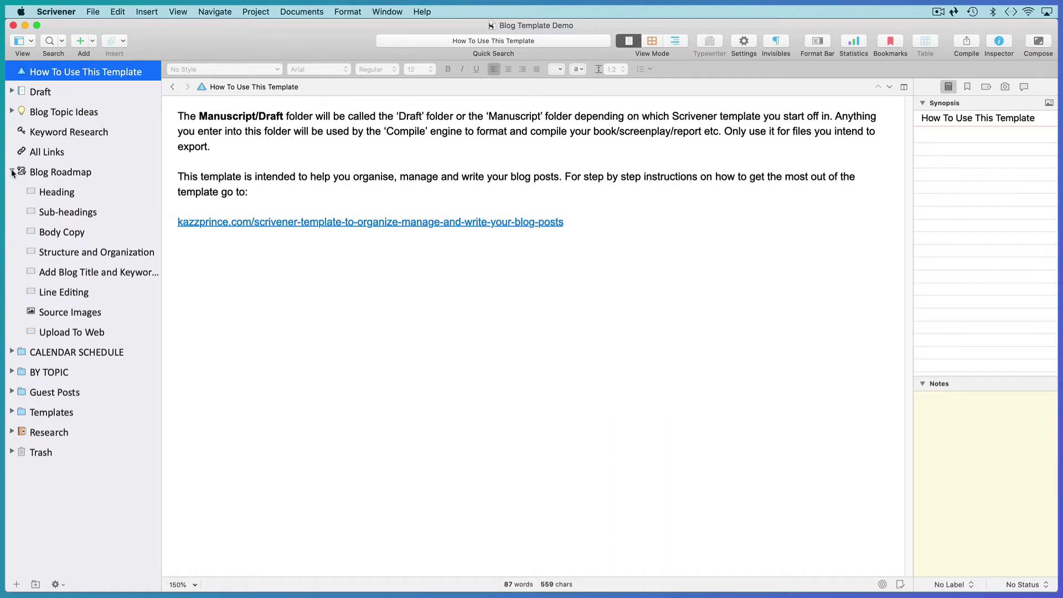
left_click(12, 172)
left_click(12, 192)
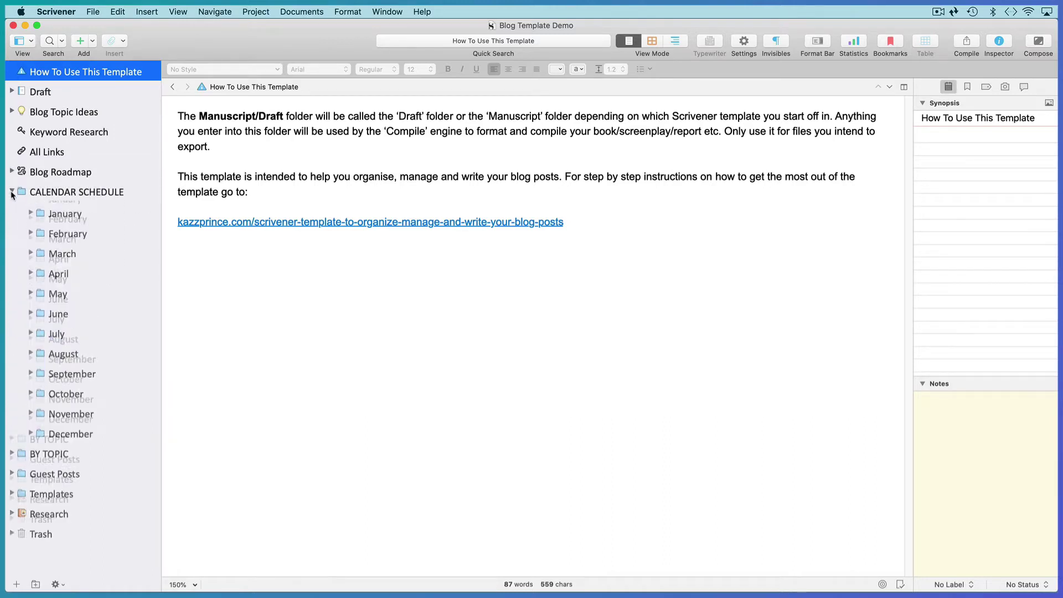
left_click(12, 192)
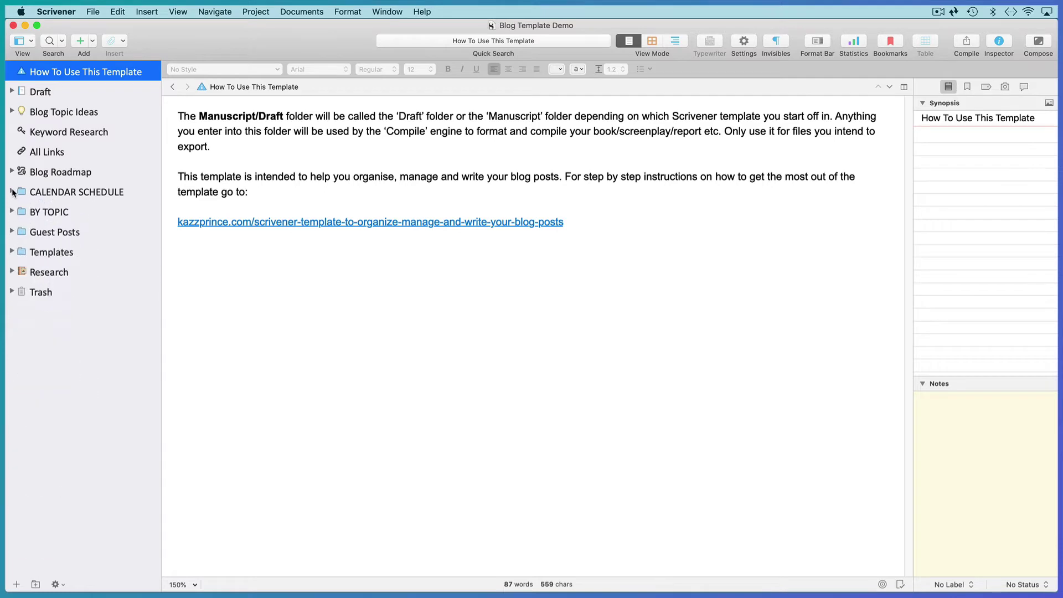
left_click(11, 212)
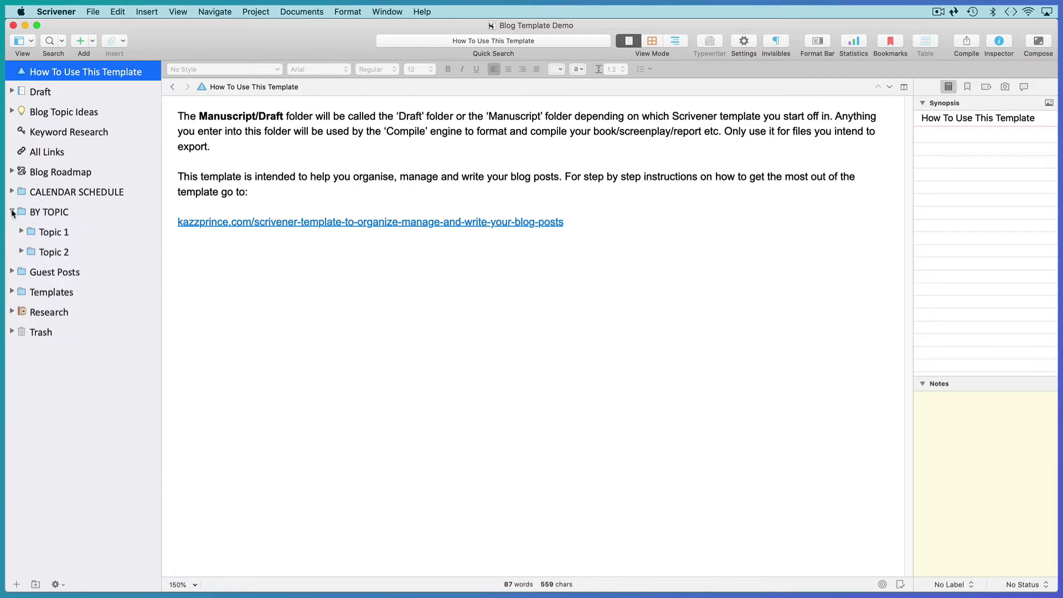
left_click(13, 212)
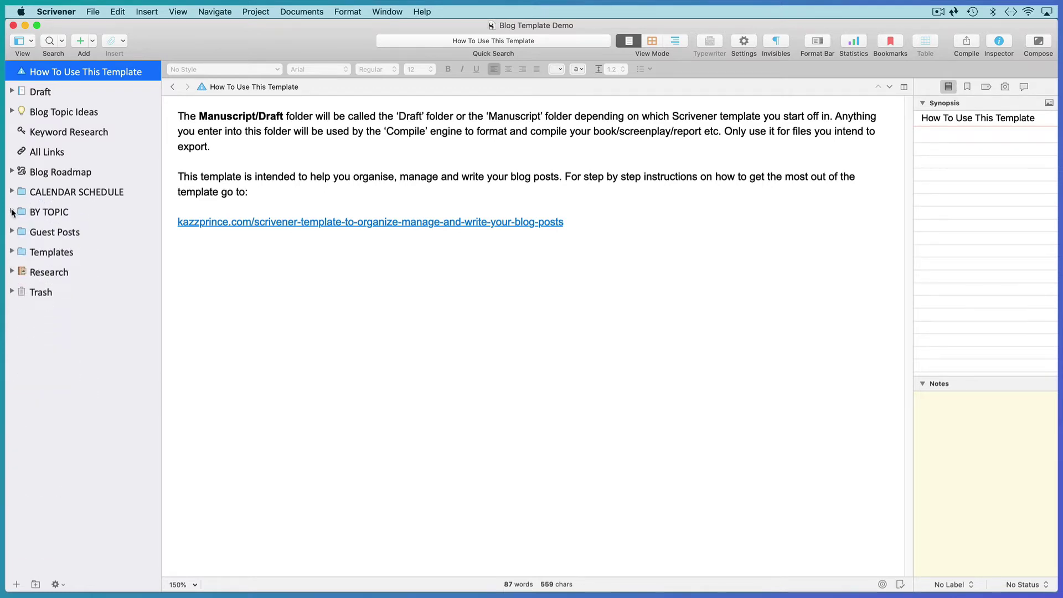
left_click(12, 232)
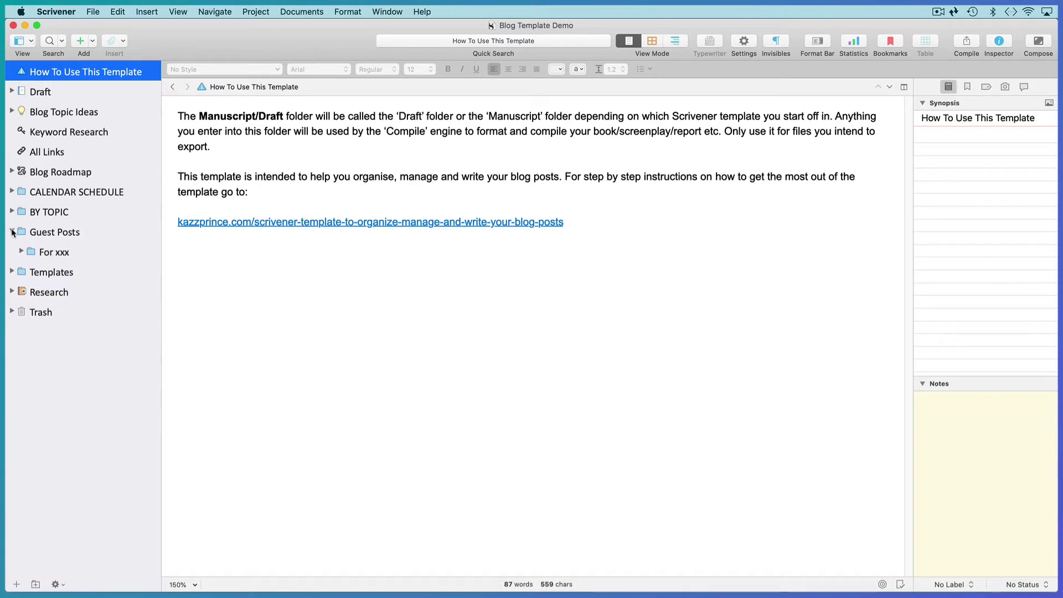
left_click(21, 252)
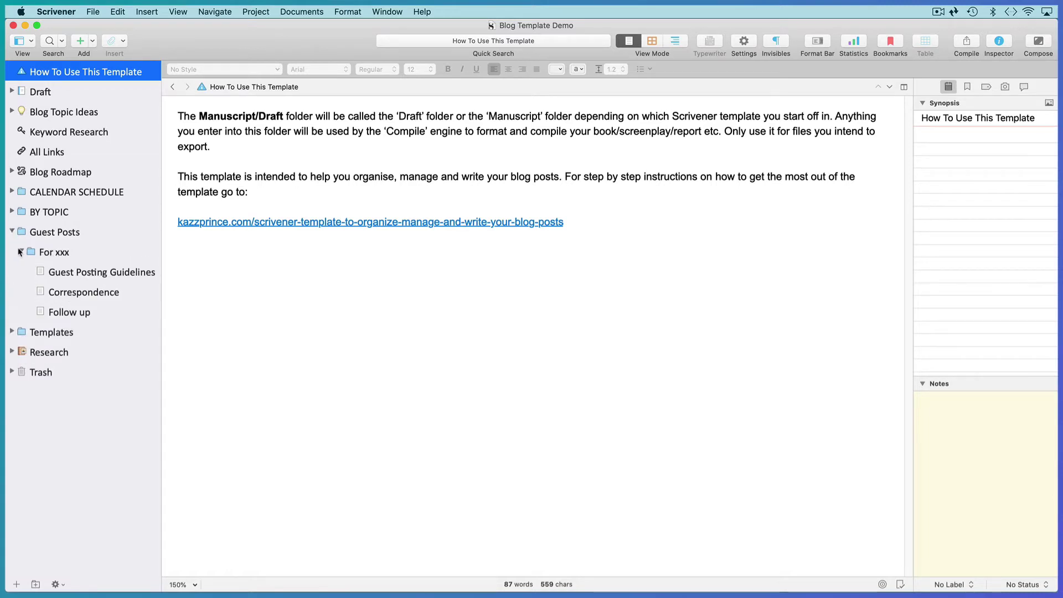
left_click(12, 232)
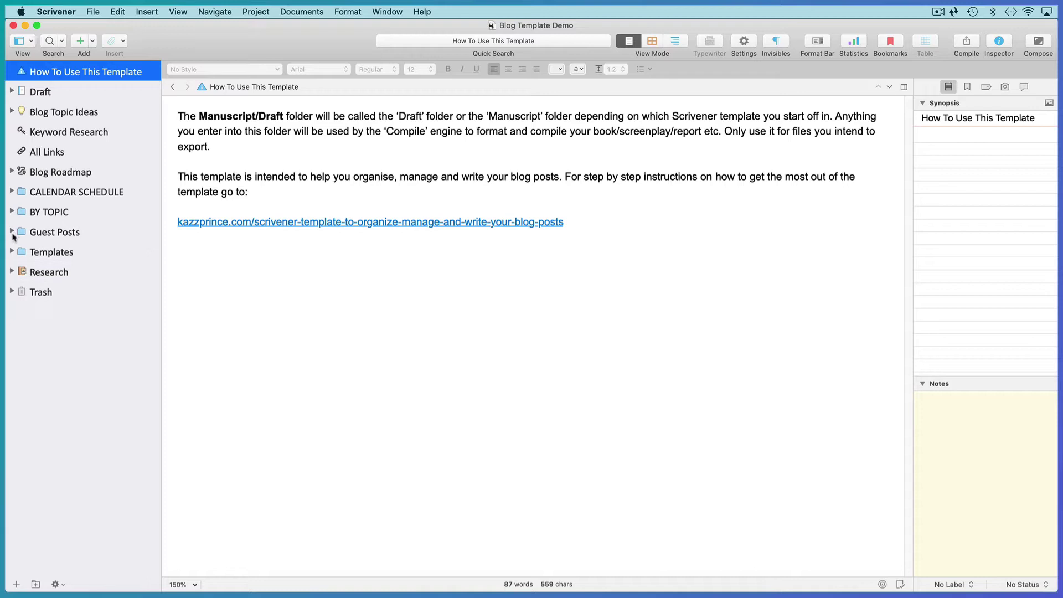
Expand the Templates folder, then preview and dismiss the Project Templates chooser
left_click(12, 253)
key("super+shift+n")
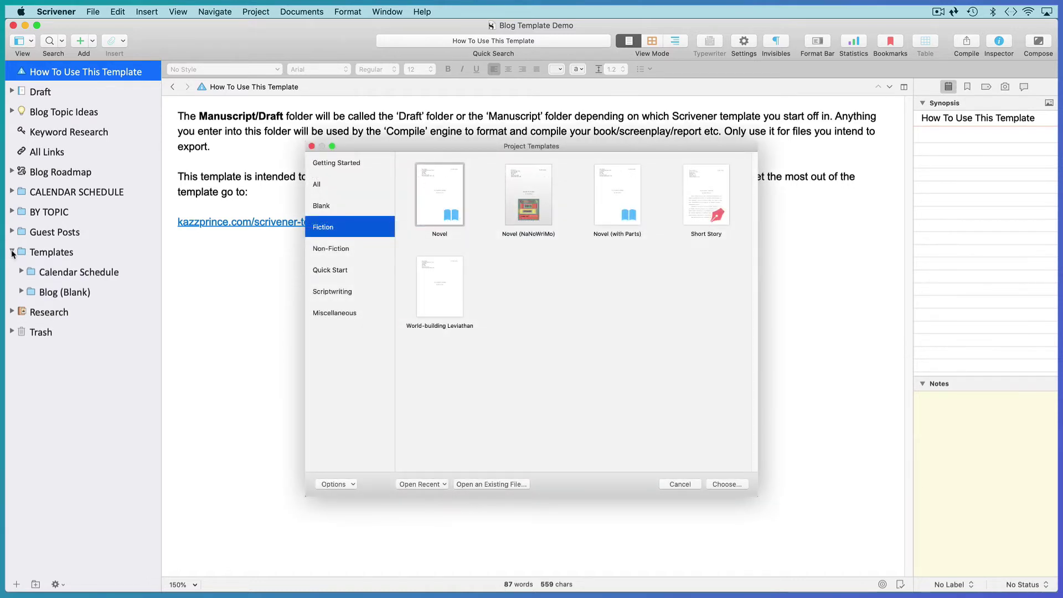
key("Escape")
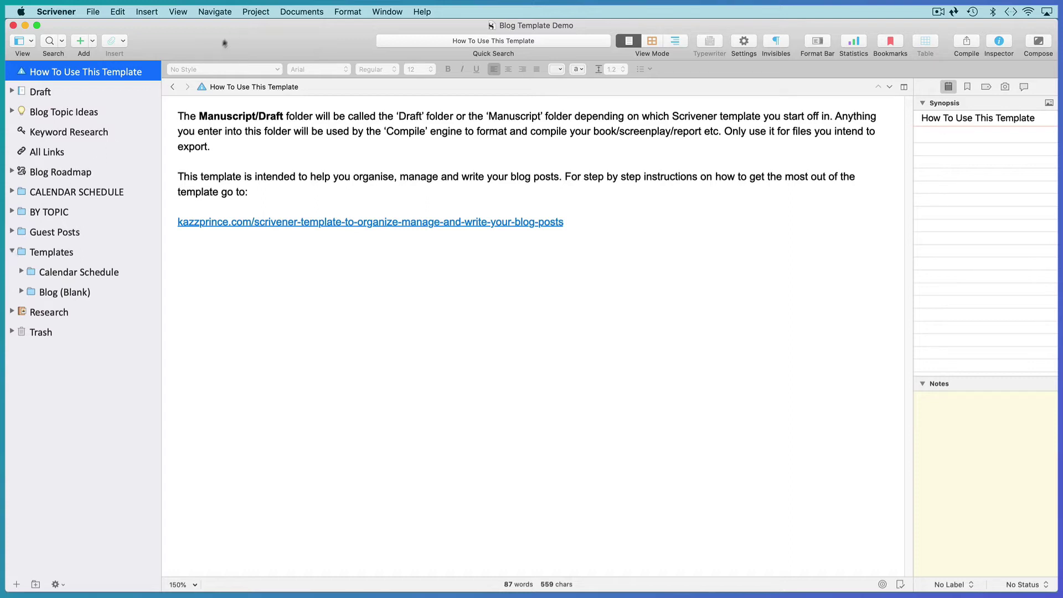
In Project Settings > Special Folders, set Templates as the templates folder and confirm
left_click(256, 12)
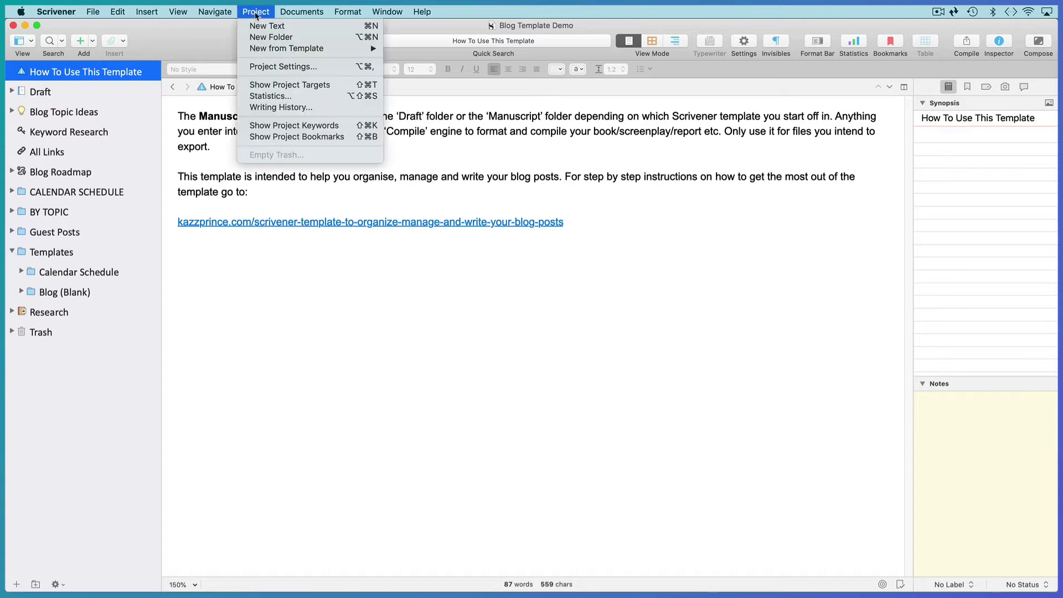
left_click(266, 67)
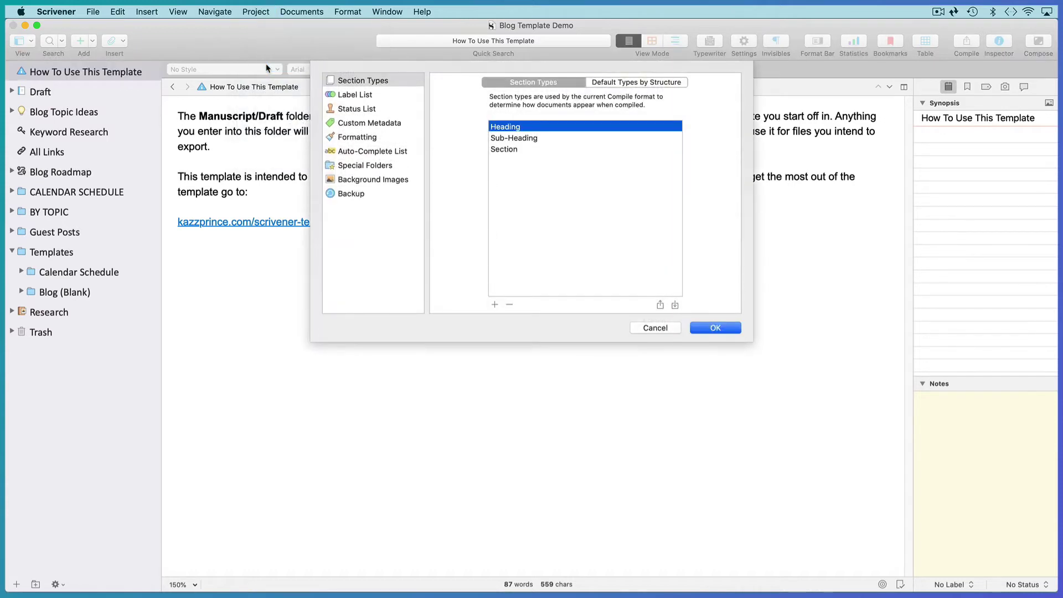
left_click(362, 164)
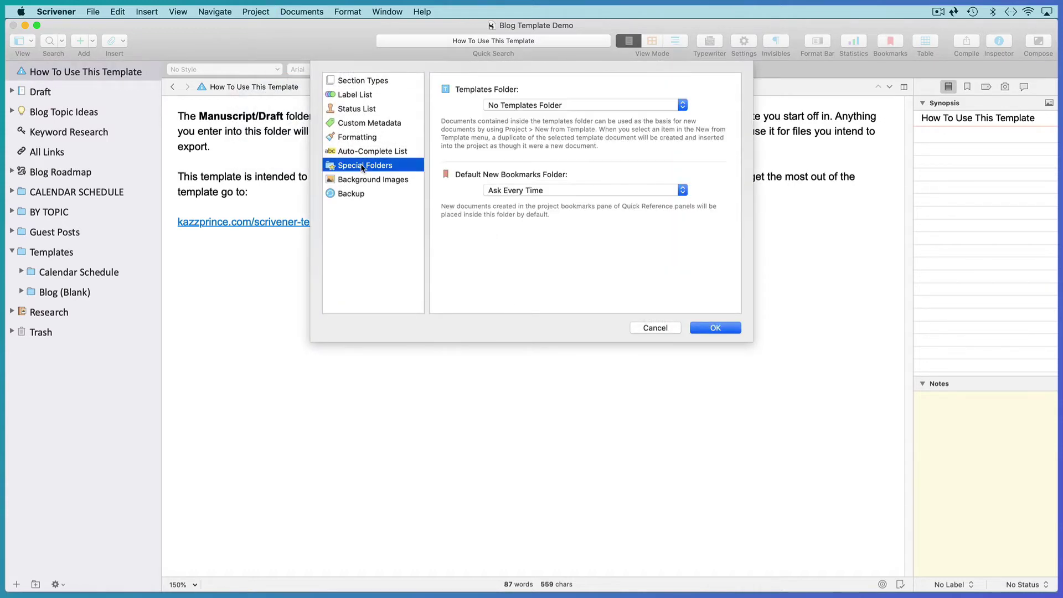
left_click(683, 105)
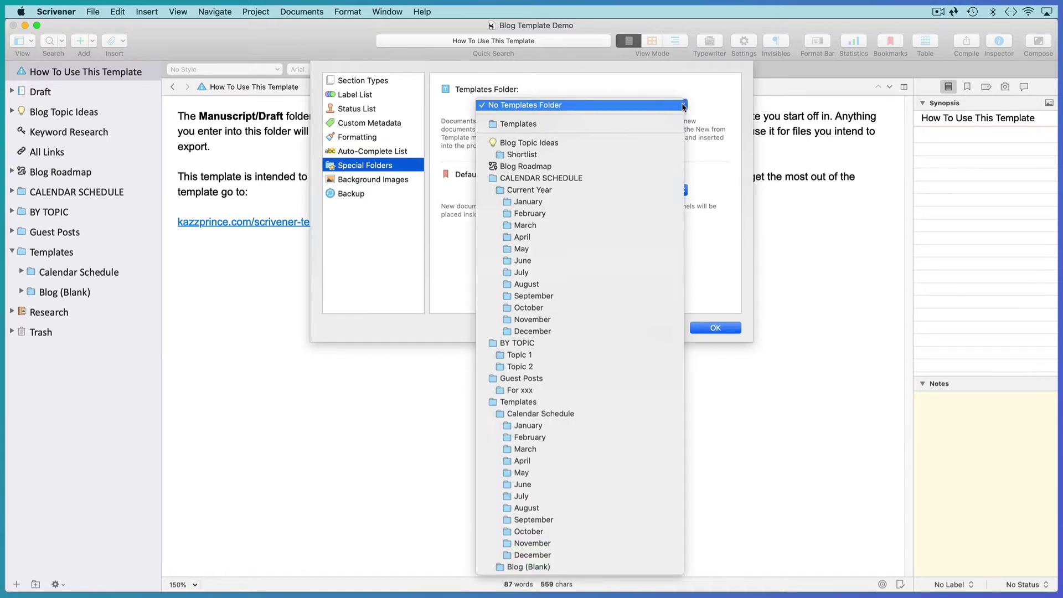
left_click(630, 129)
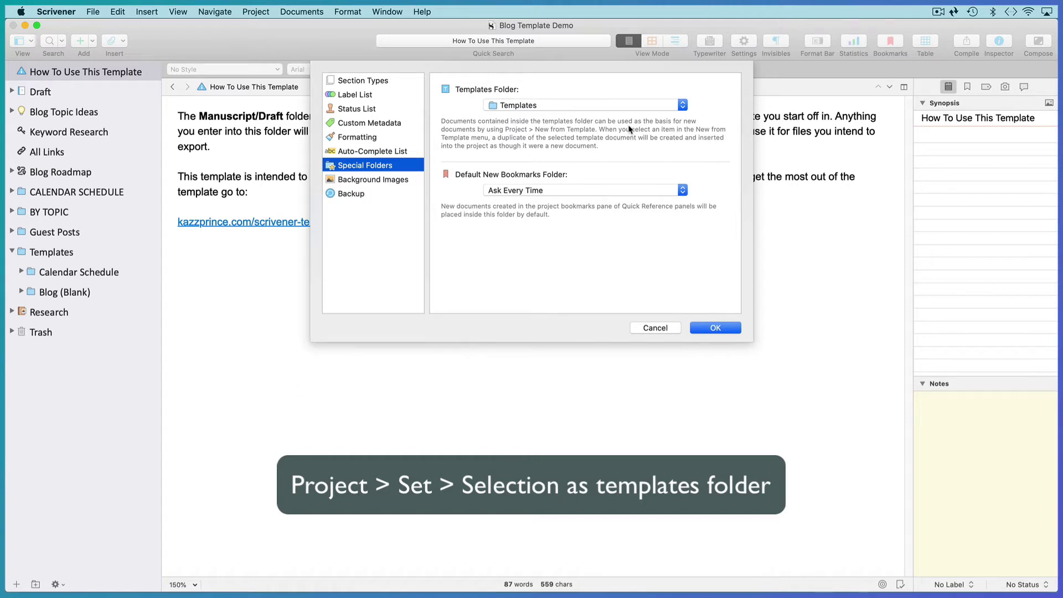
left_click(715, 328)
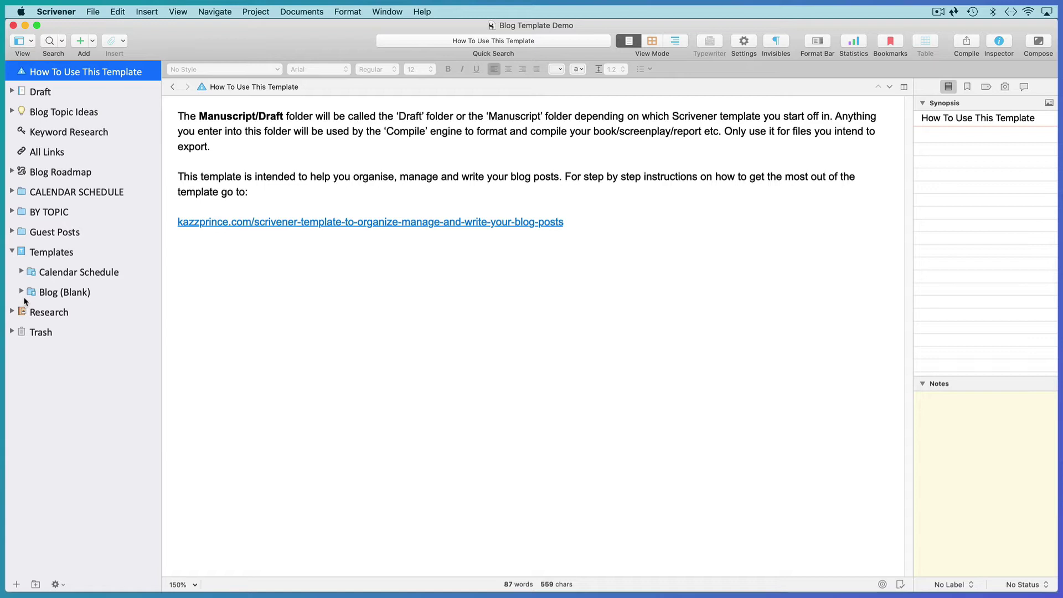
left_click(249, 14)
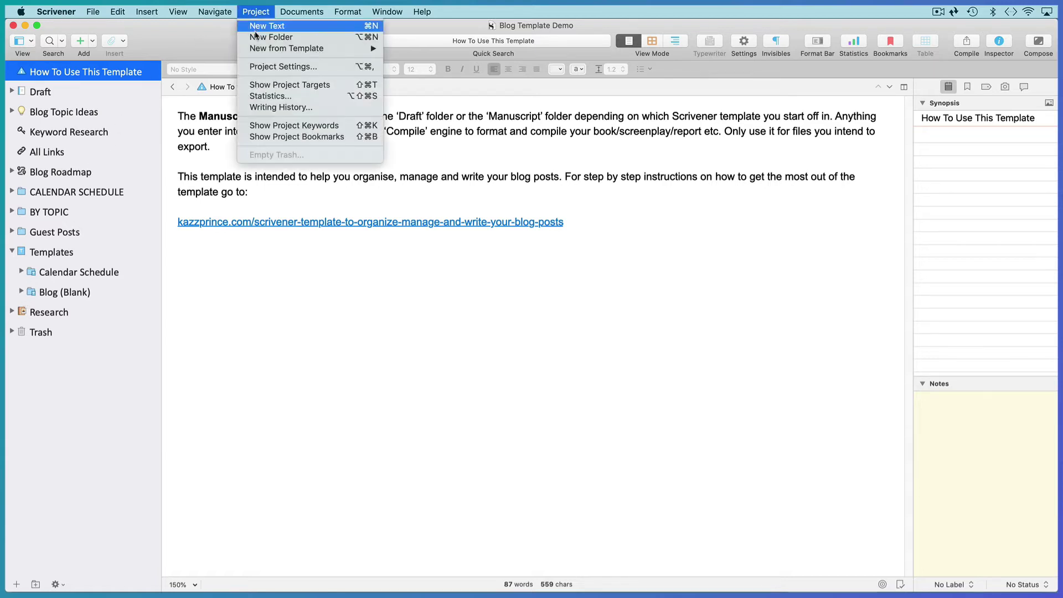
mouse_move(255, 50)
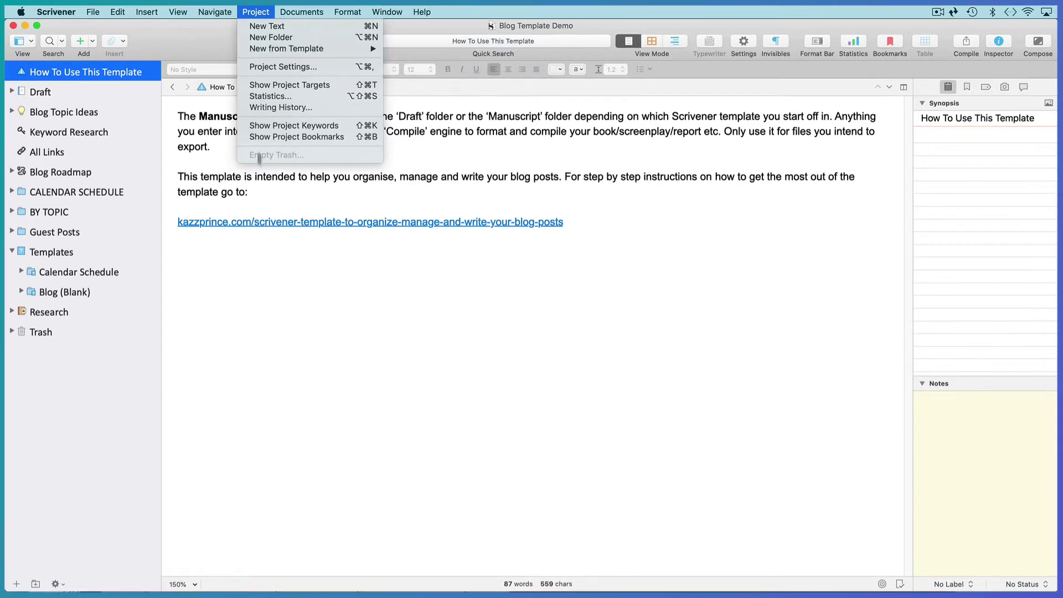
left_click(243, 277)
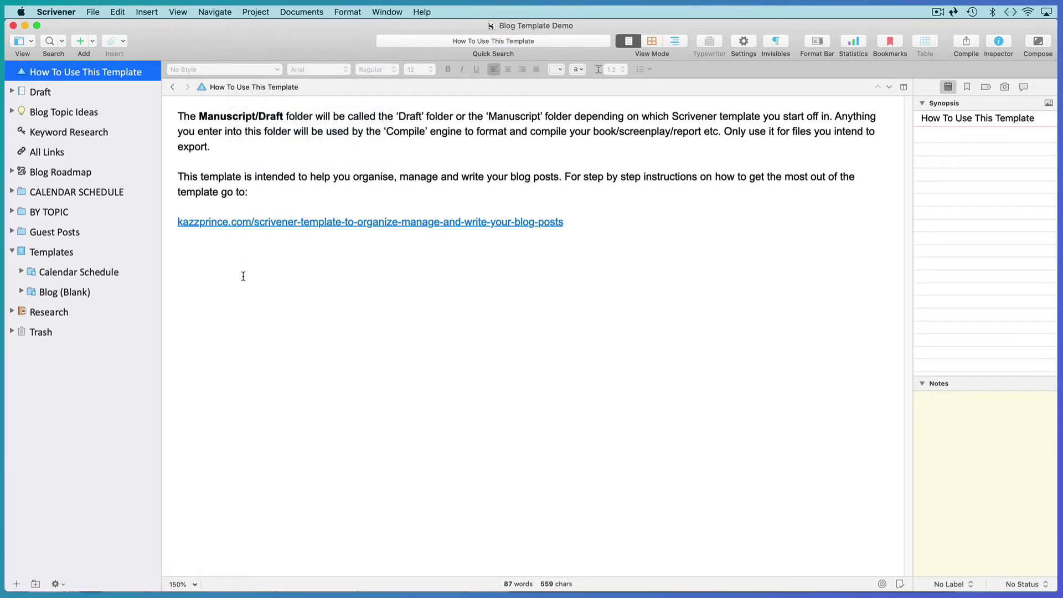
Begin Save as Template with title 'Blogging Demo' and category Miscellaneous
left_click(91, 12)
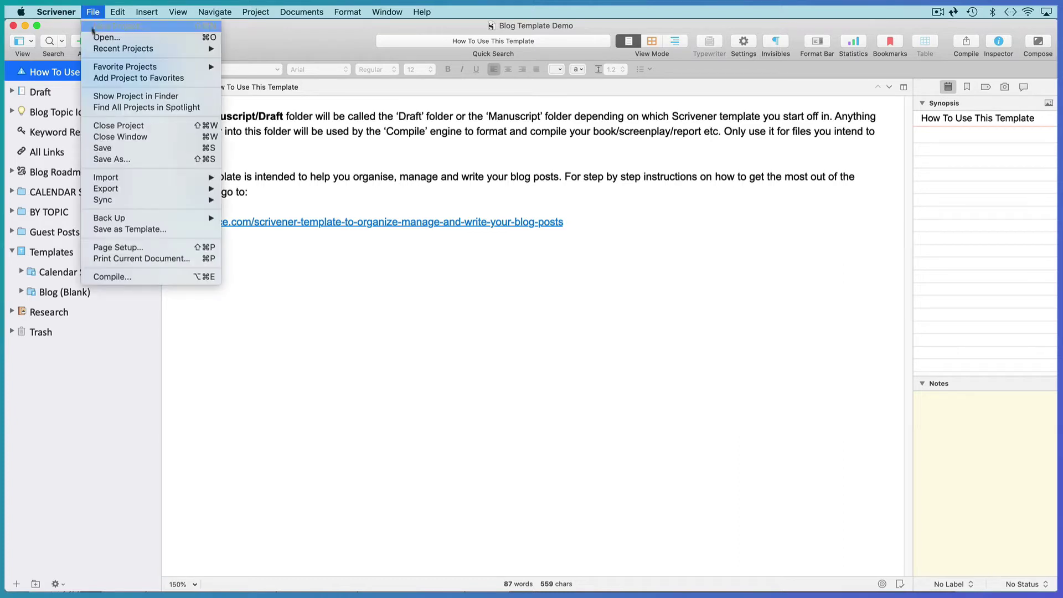
left_click(139, 233)
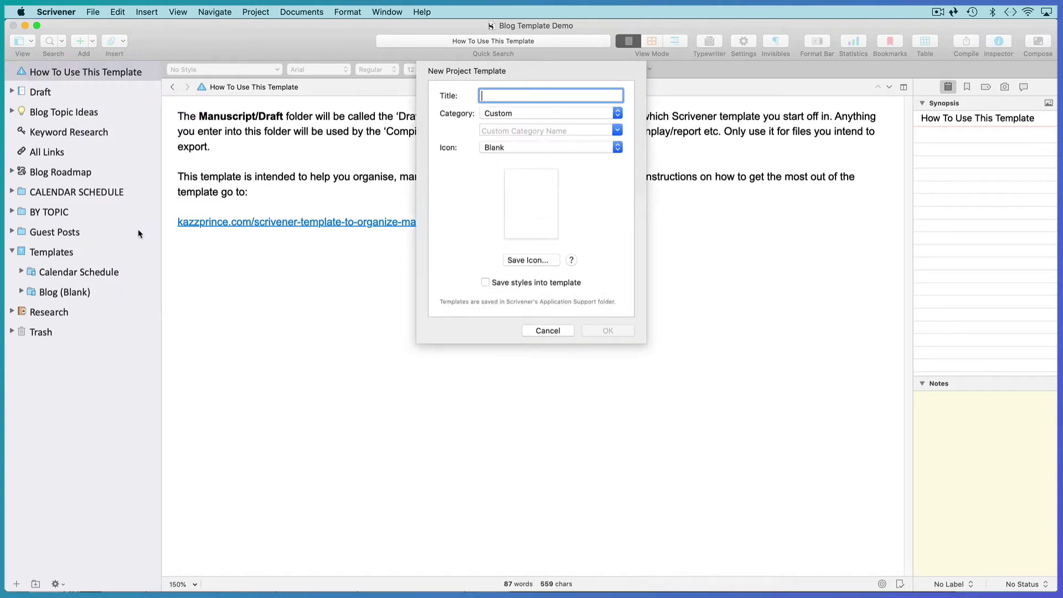
type("Bloggi")
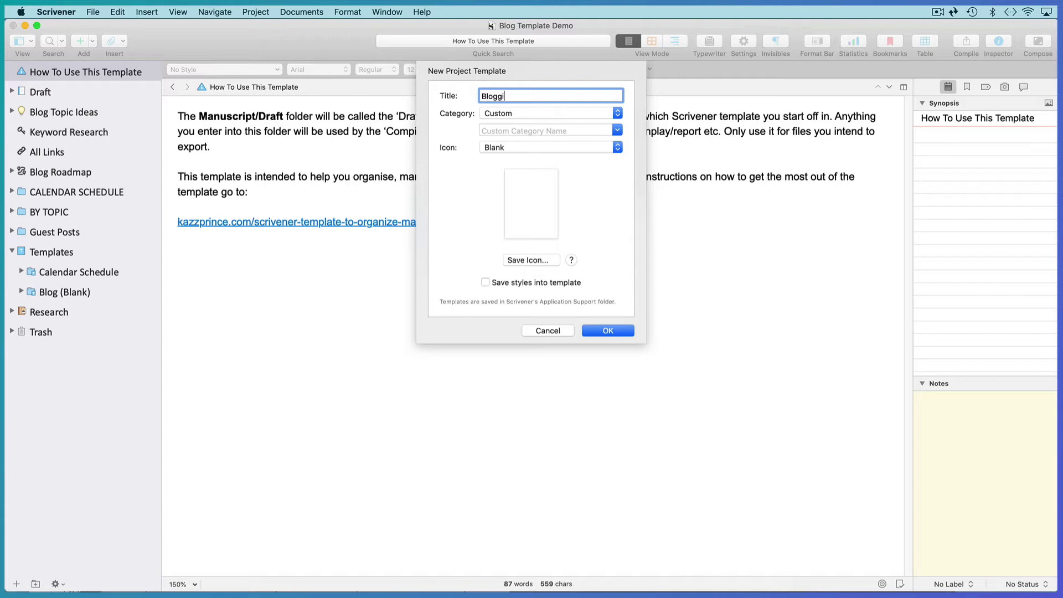
type("ng Demo")
left_click(617, 114)
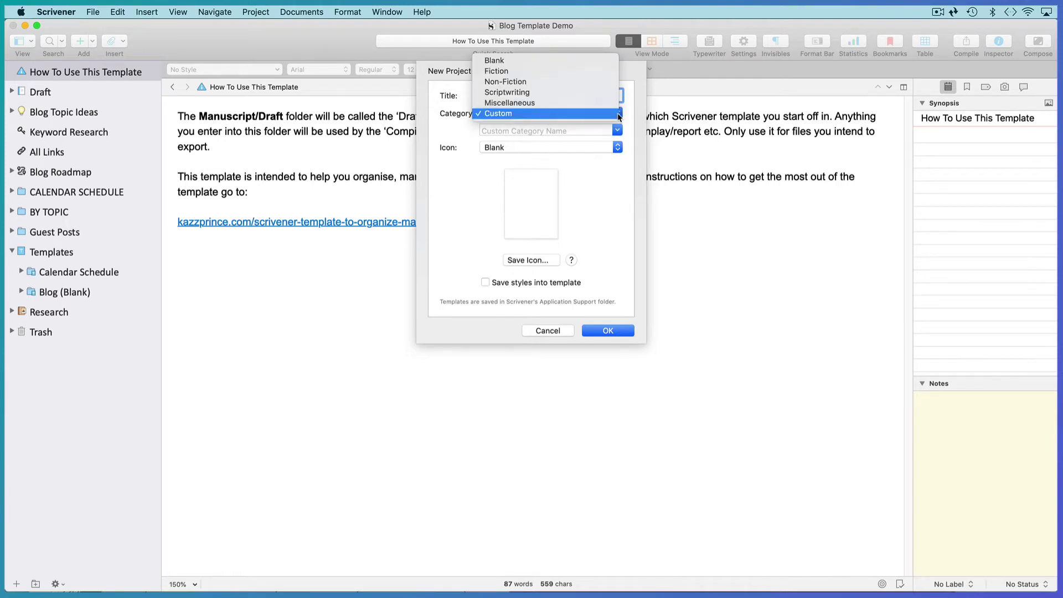
left_click(619, 115)
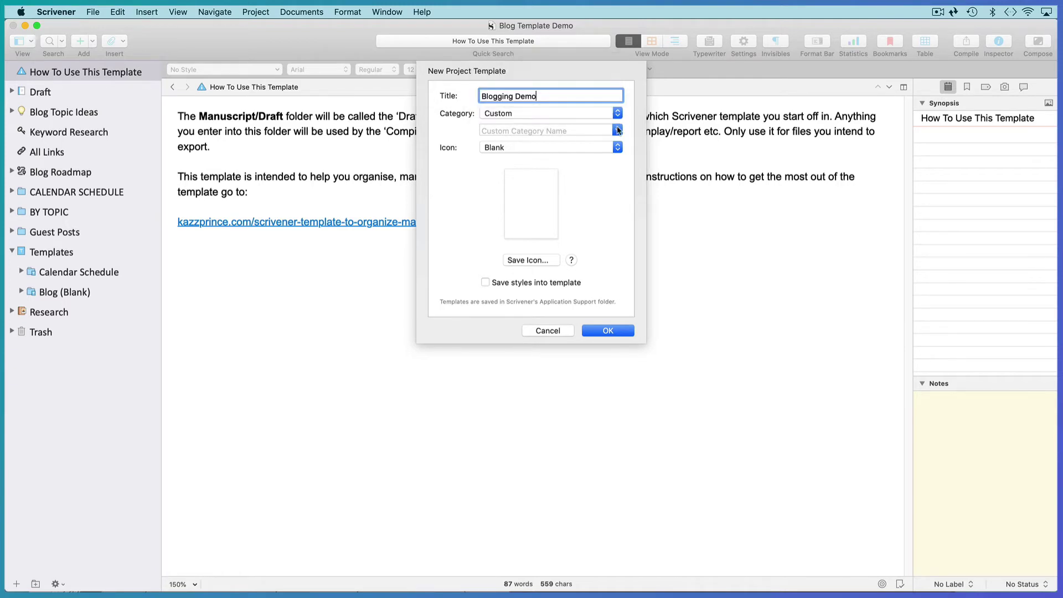
left_click(618, 130)
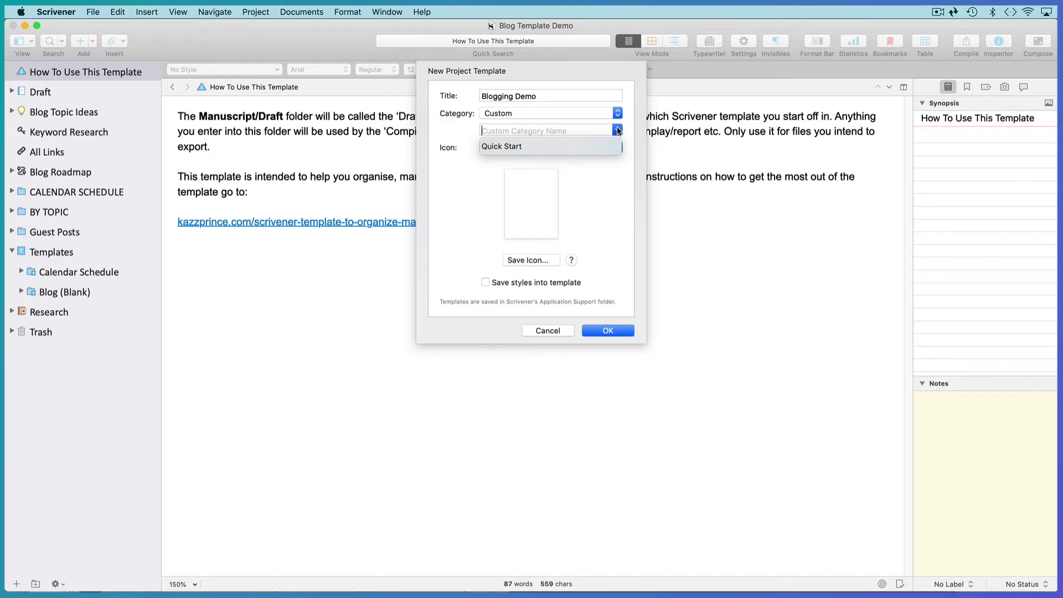
left_click(551, 147)
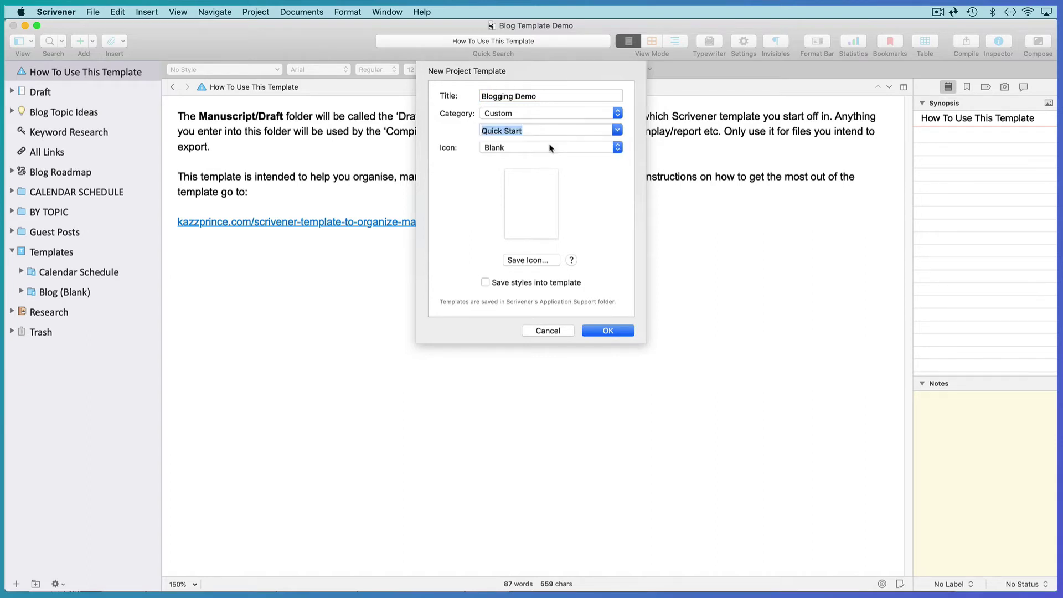
left_click(618, 114)
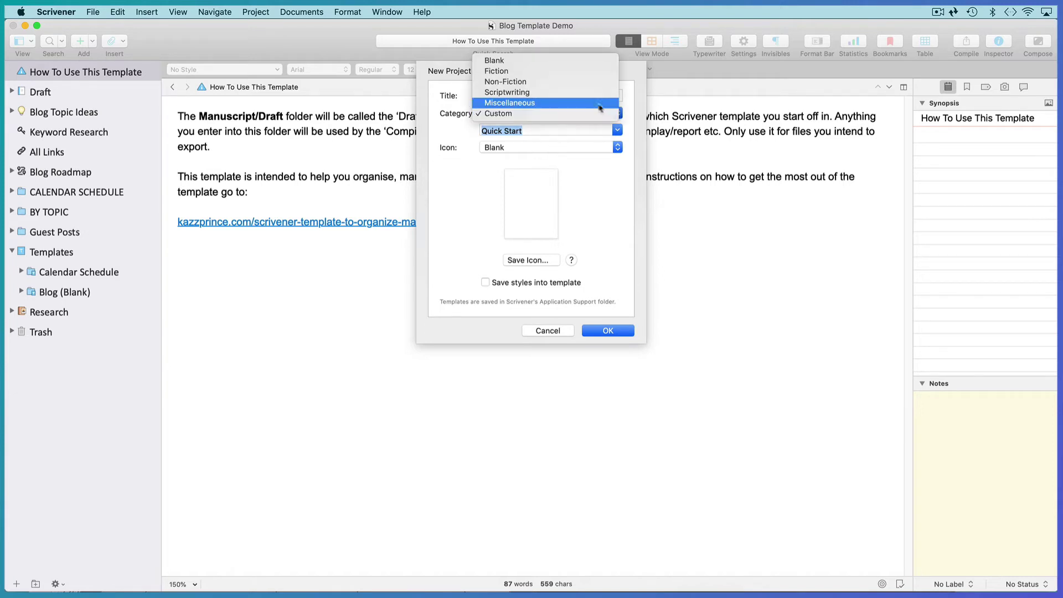
left_click(580, 103)
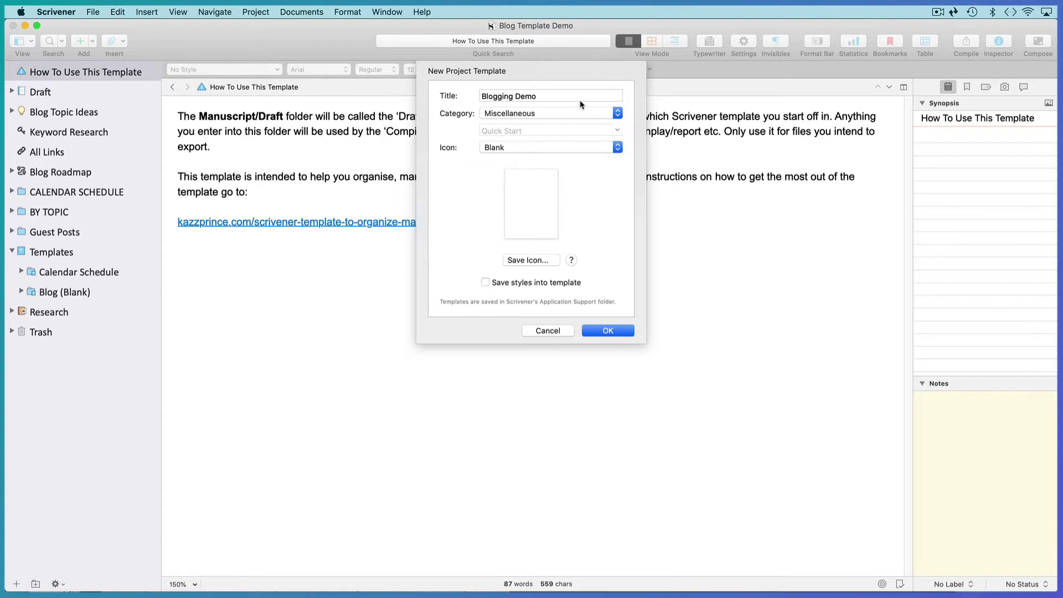
left_click(618, 147)
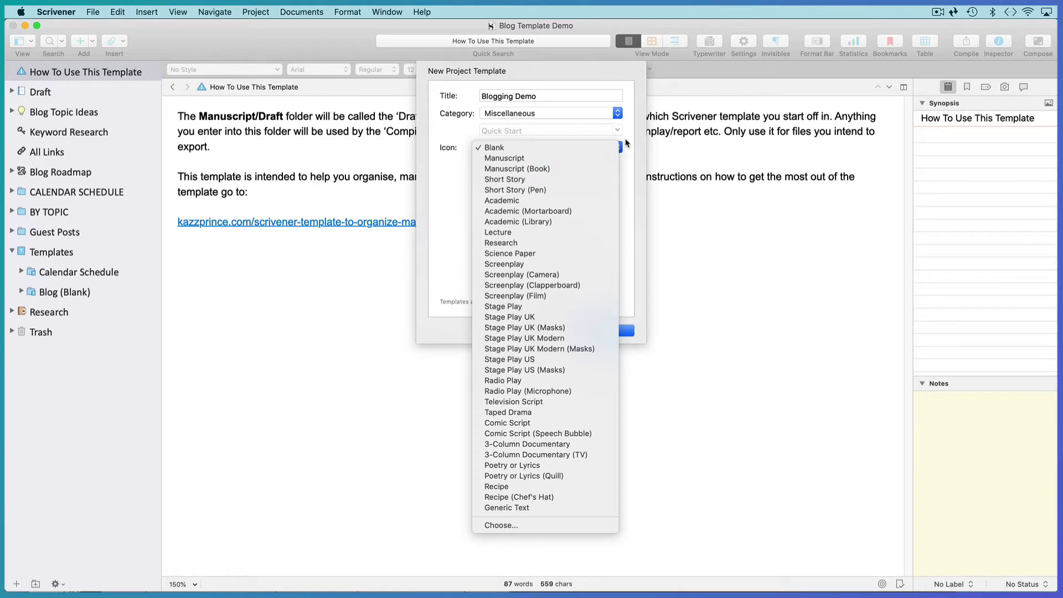
left_click(626, 143)
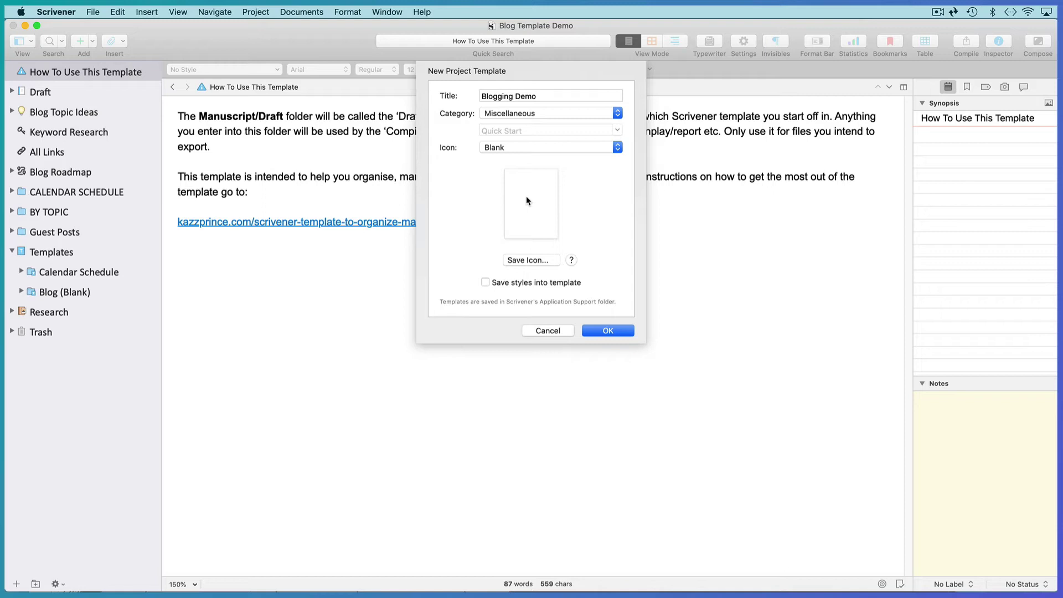
left_click(571, 260)
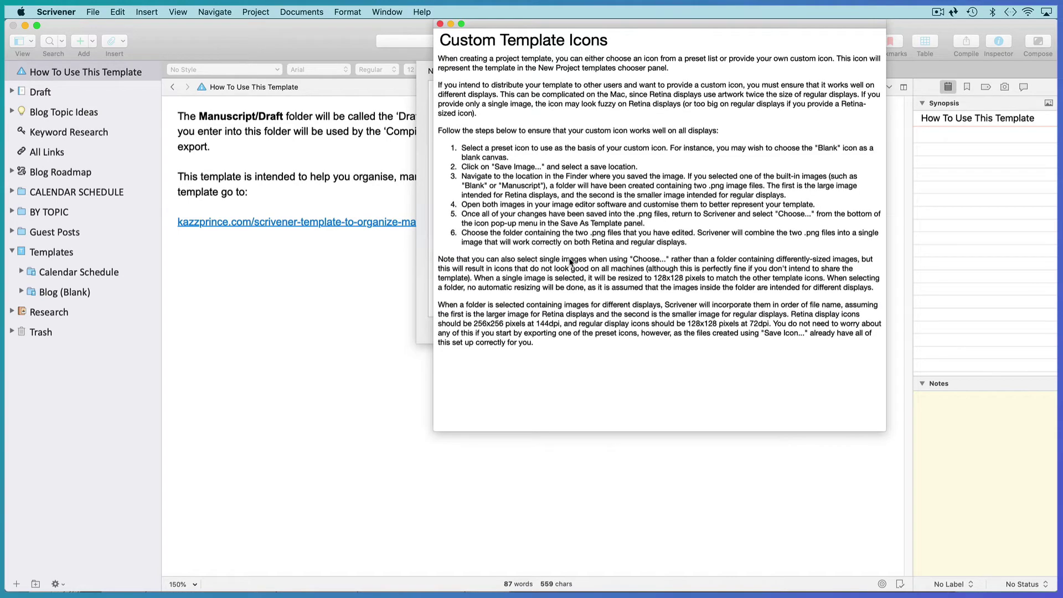
left_click(440, 24)
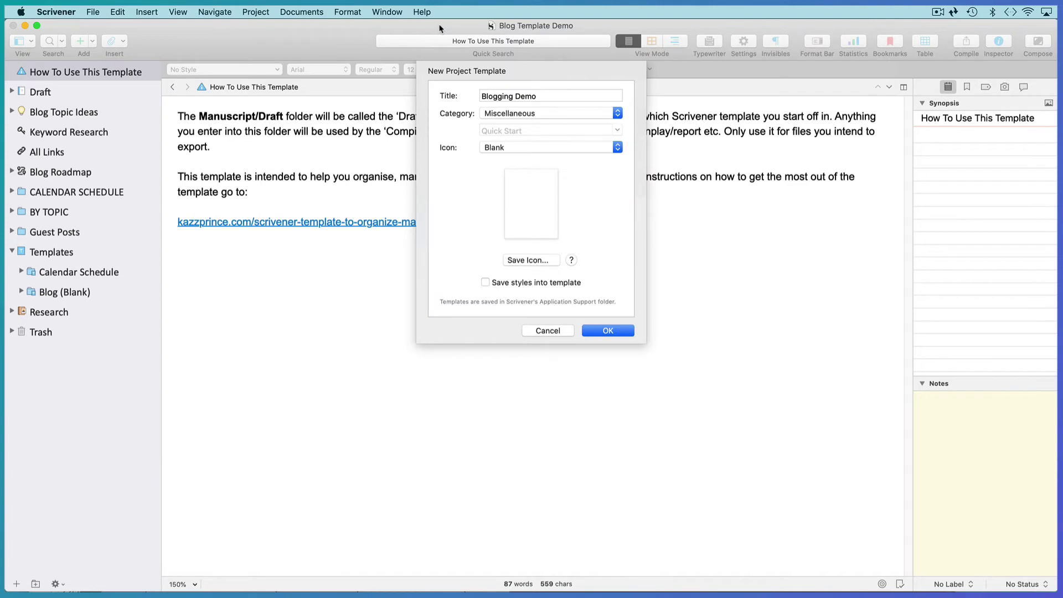
Switch the template icon to Manuscript (Book) and start exporting it with Save Icon
left_click(618, 149)
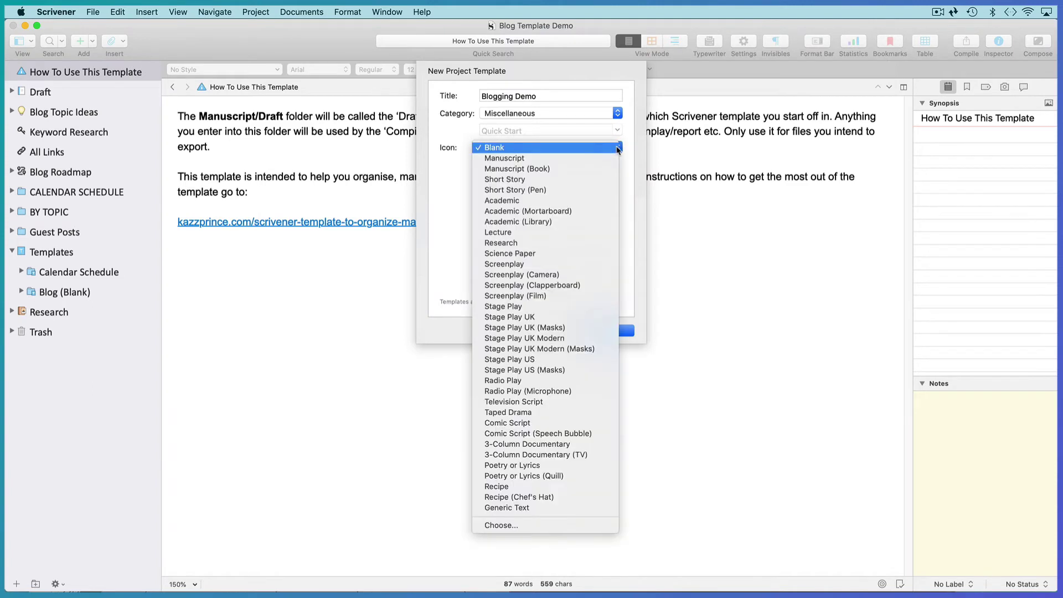
left_click(580, 169)
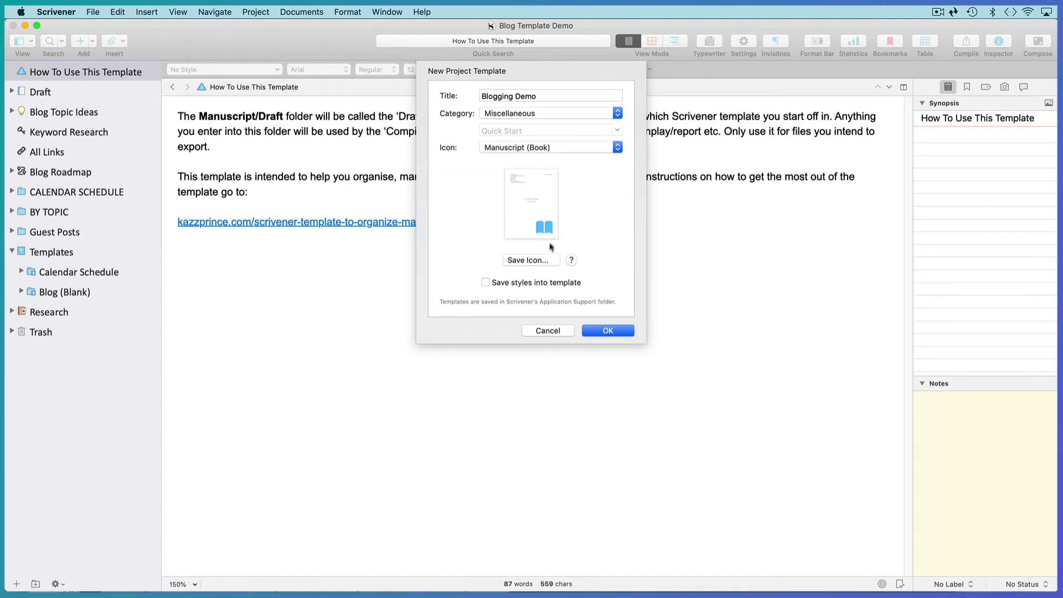
left_click(531, 261)
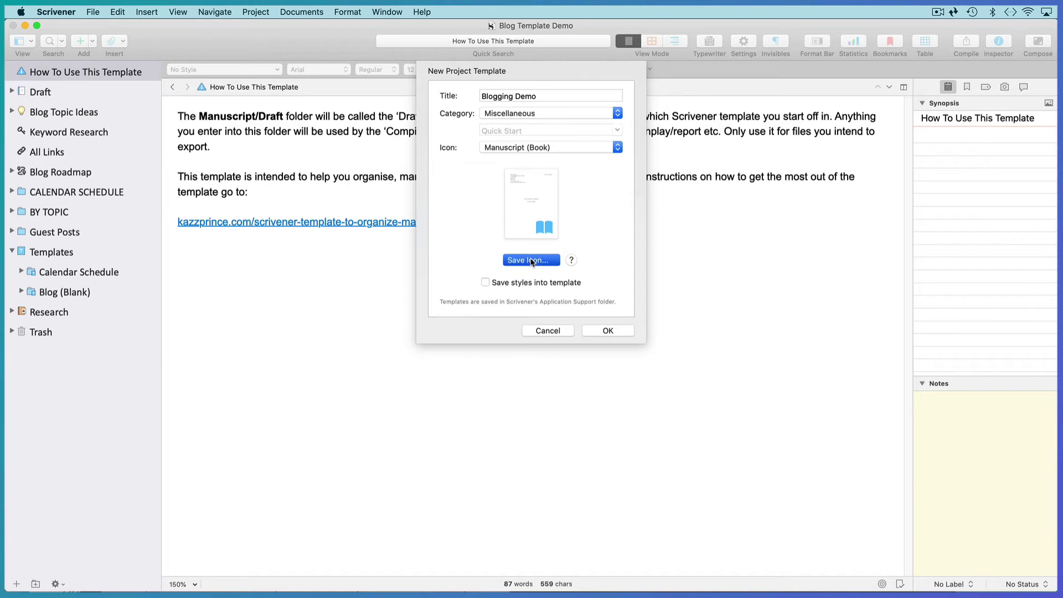
Save the icon images to the desktop under the name 'Mac Icon'
left_click(607, 331)
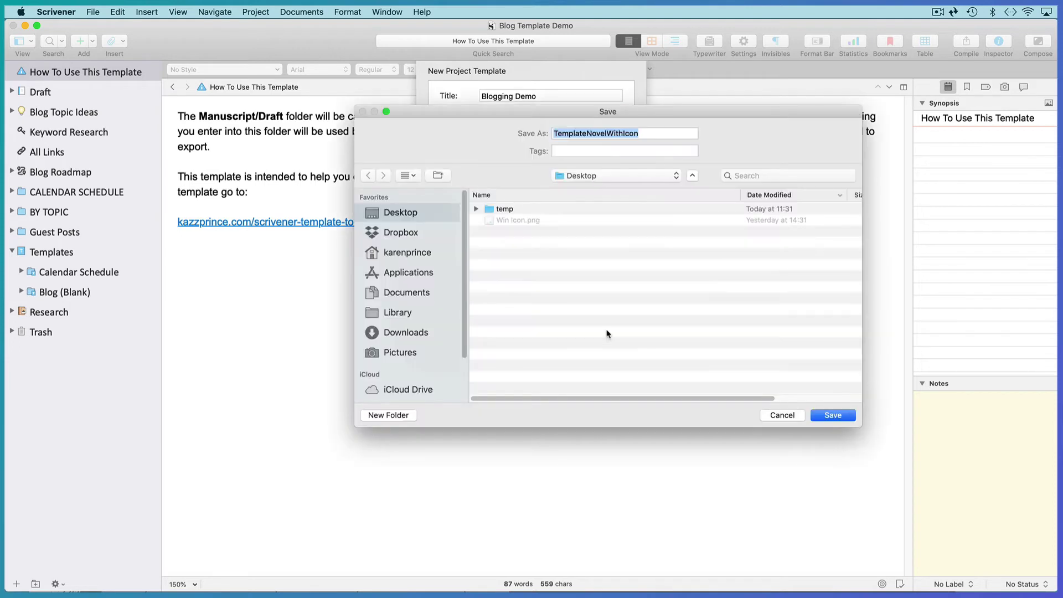
type("Mac ")
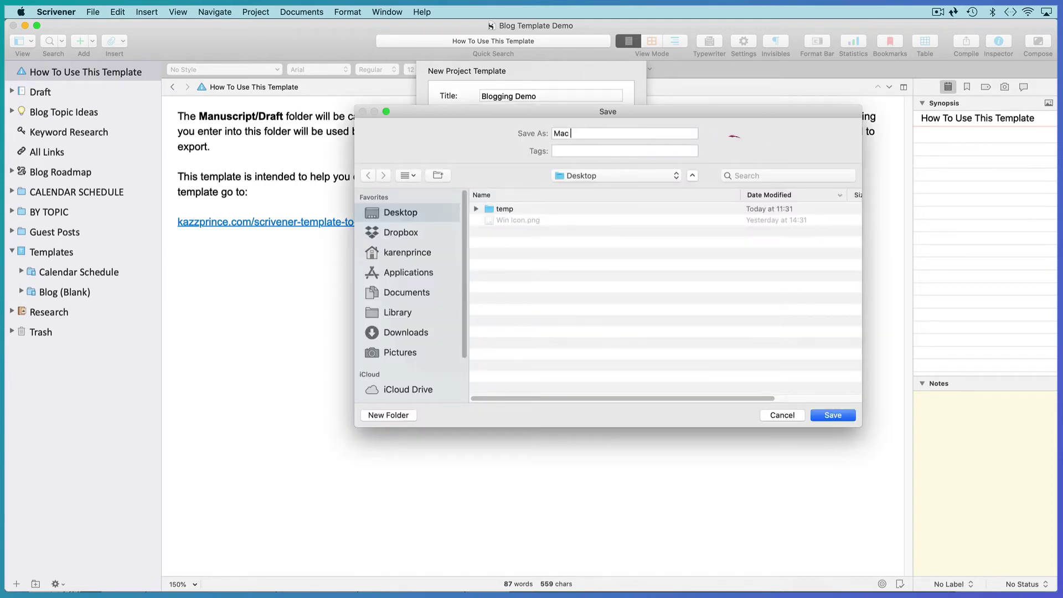
type("Icon")
left_click(835, 418)
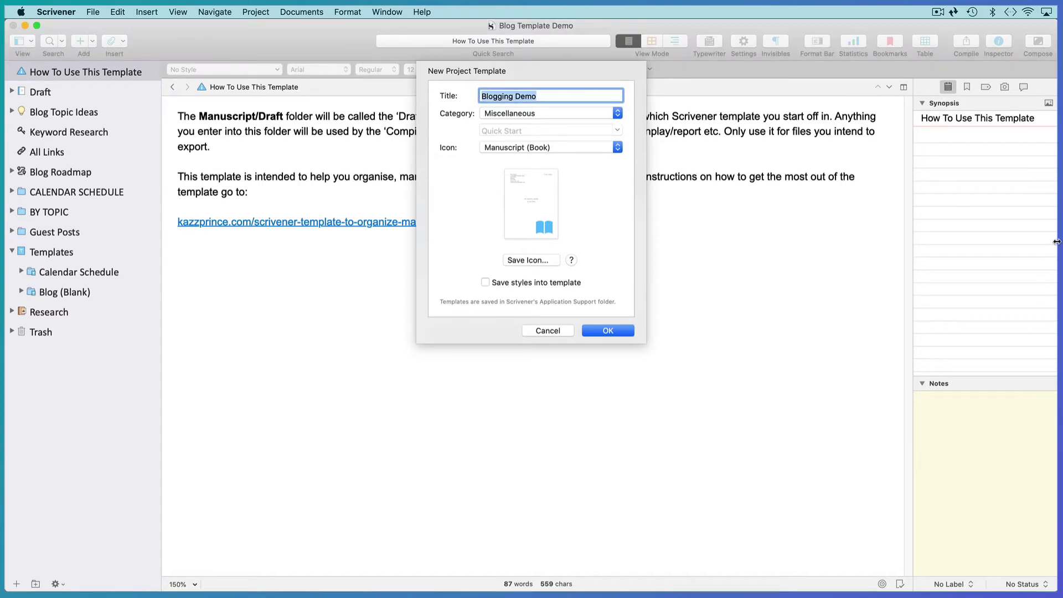
Narrow the Scrivener window and open the Mac Icon folder on the desktop
left_click_drag(1056, 241, 851, 217)
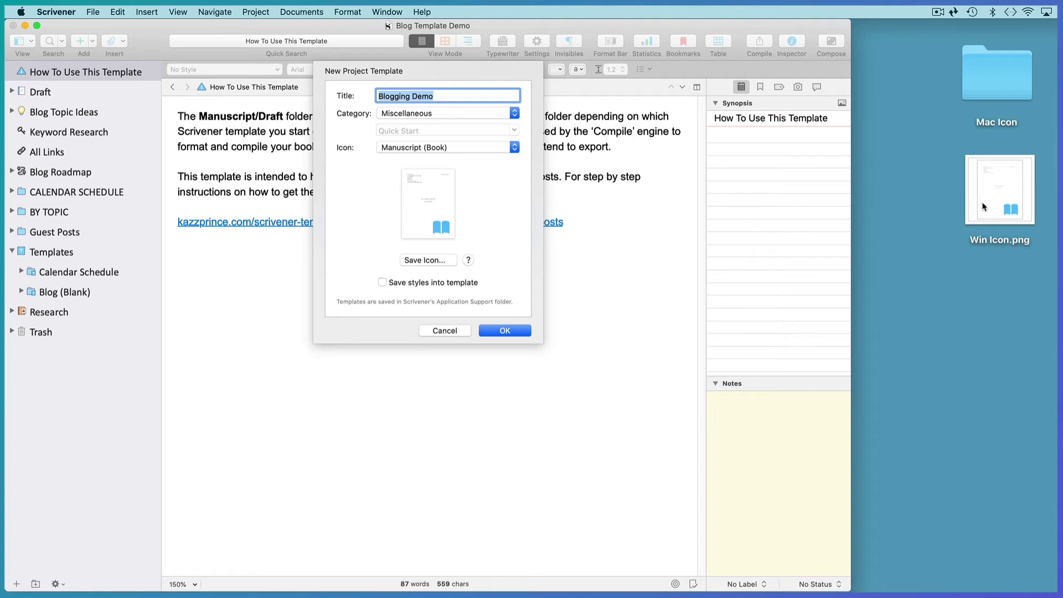
left_click(1003, 72)
double_click(1002, 75)
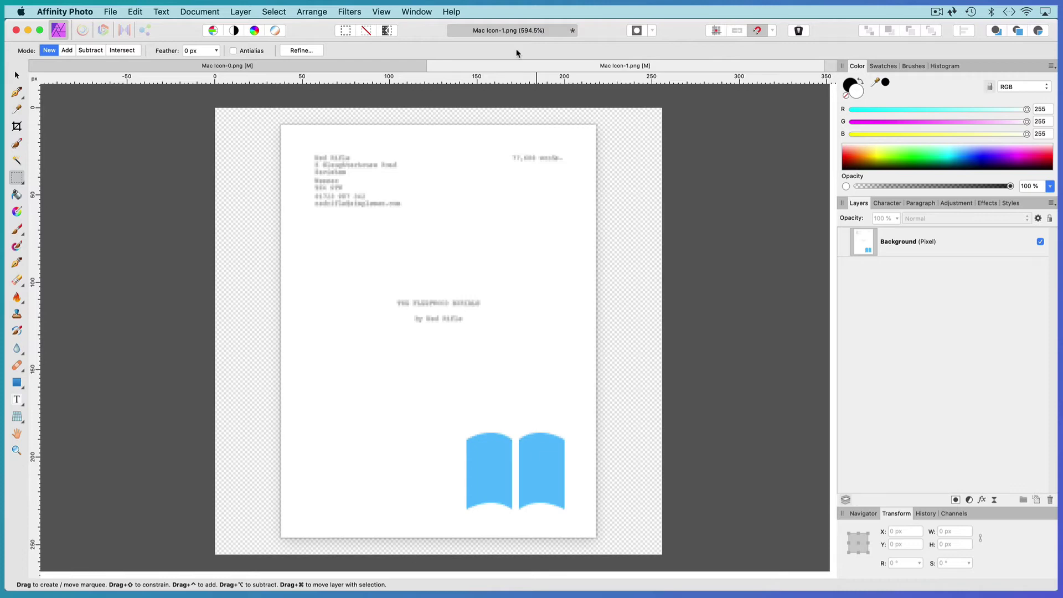
left_click(388, 65)
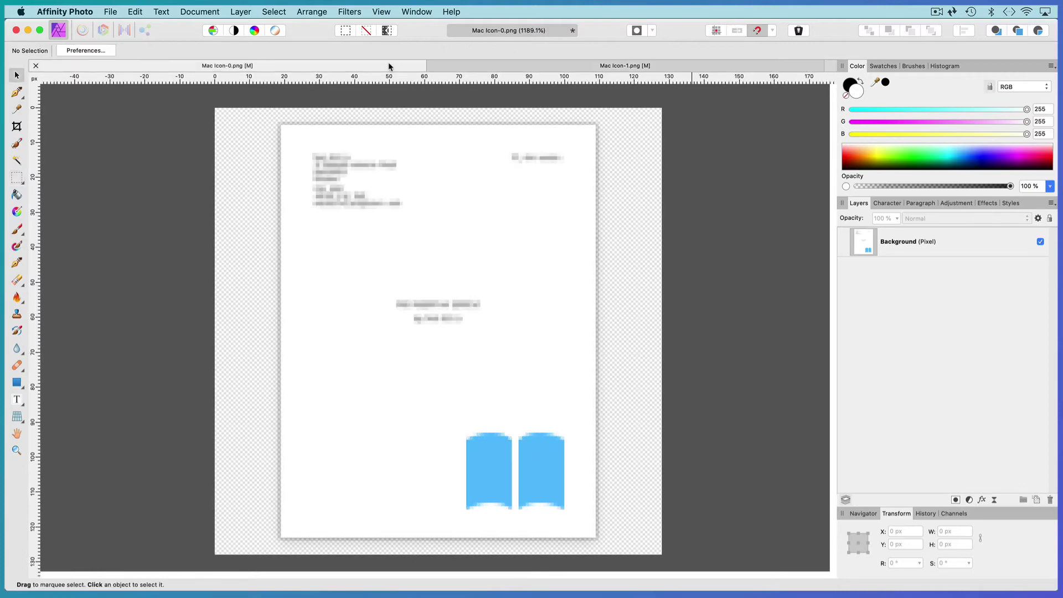
left_click(463, 70)
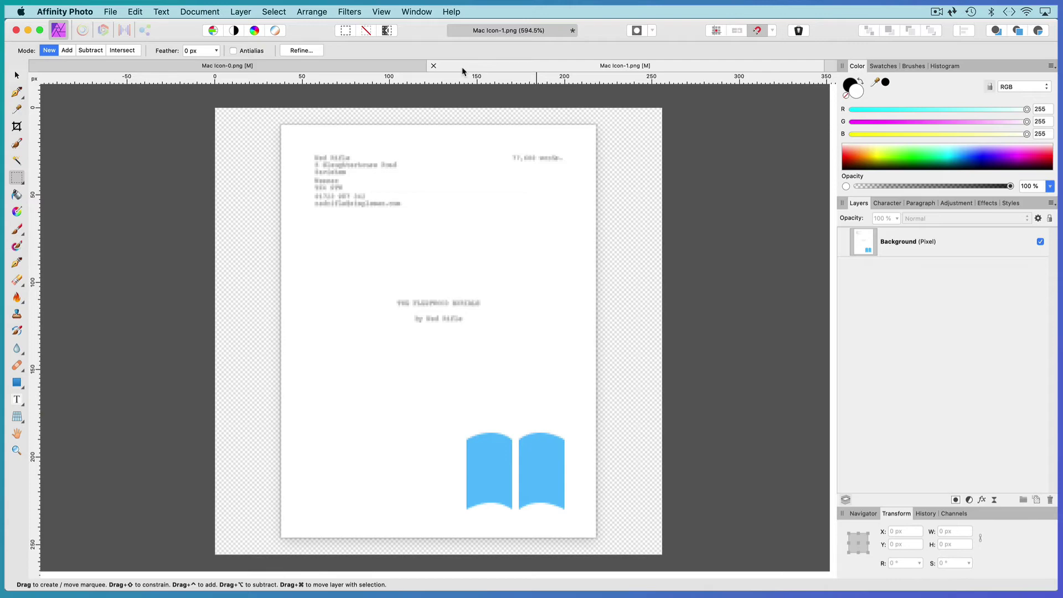
key("super+1")
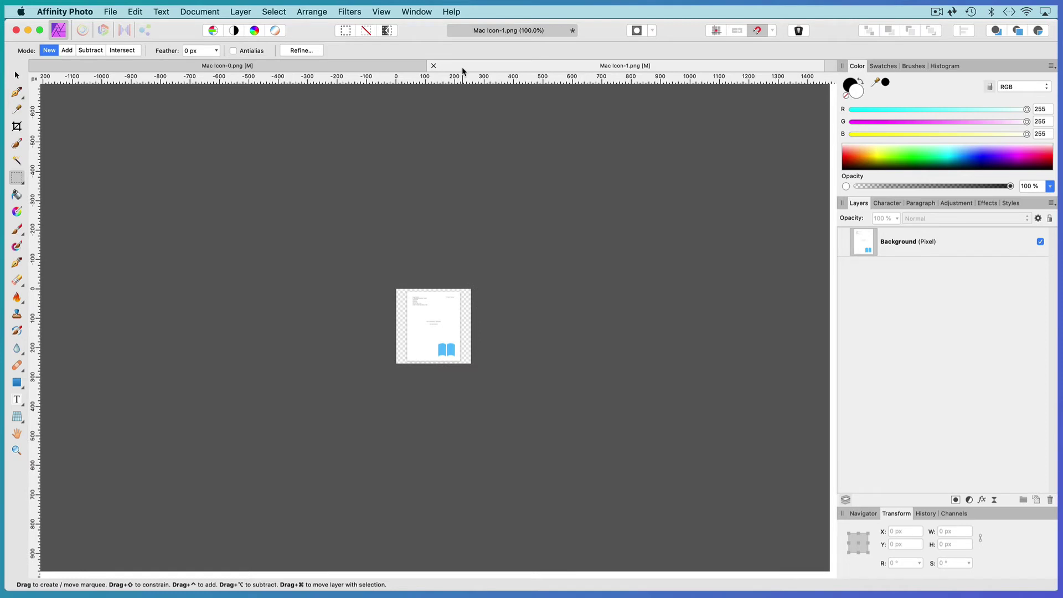
key("super+0")
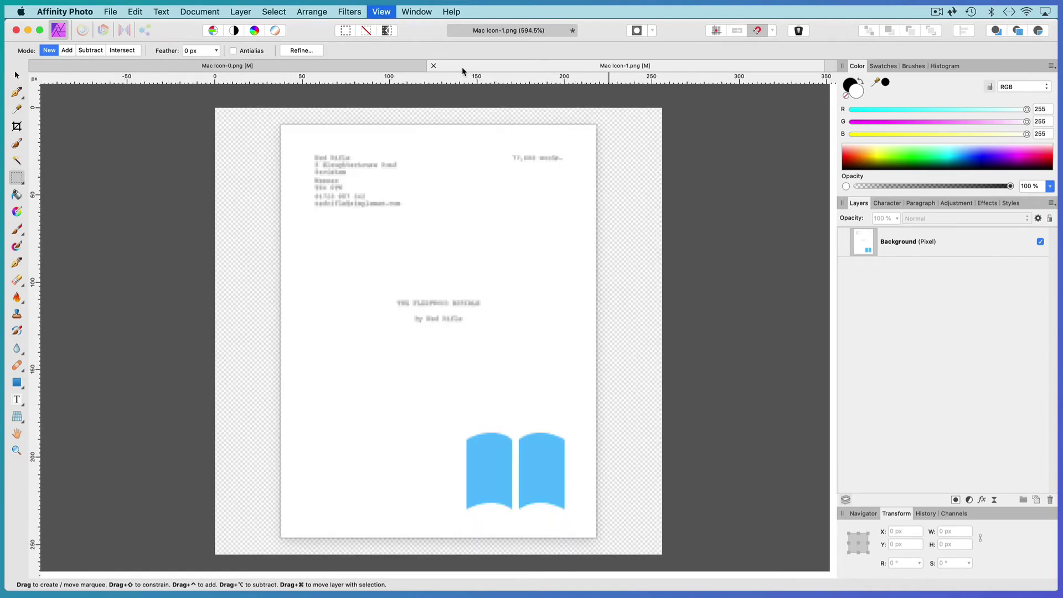
Place Blog Icon.jpg from the Desktop, stretched across the whole icon canvas
left_click(110, 12)
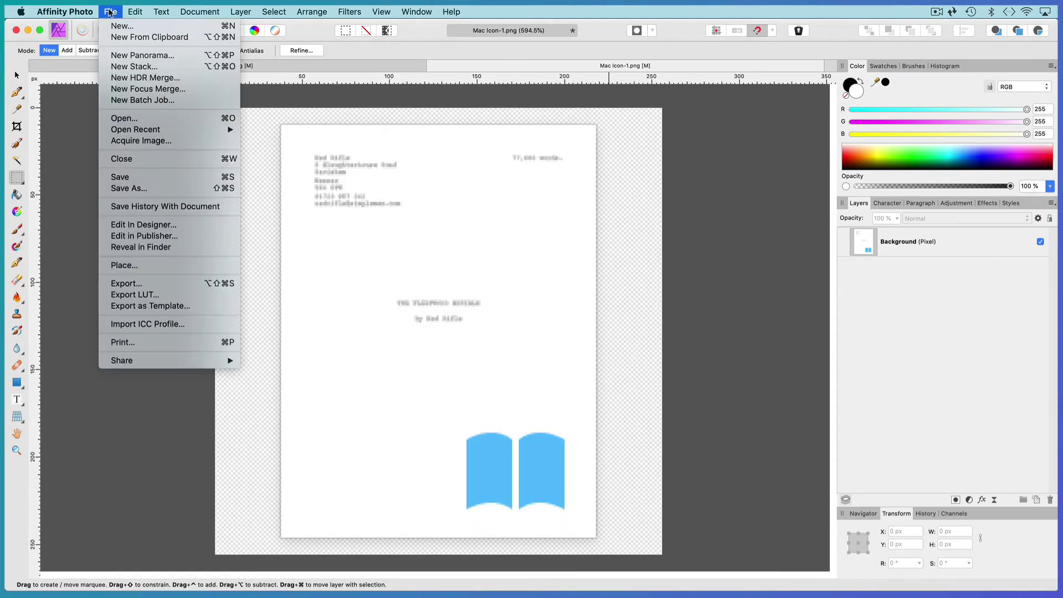
left_click(128, 265)
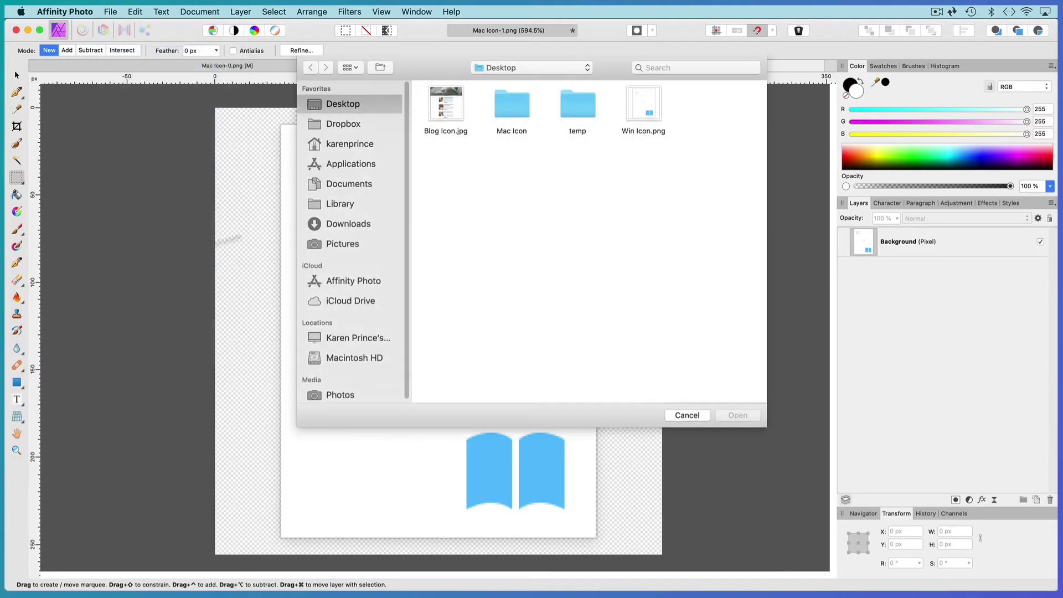
left_click(446, 105)
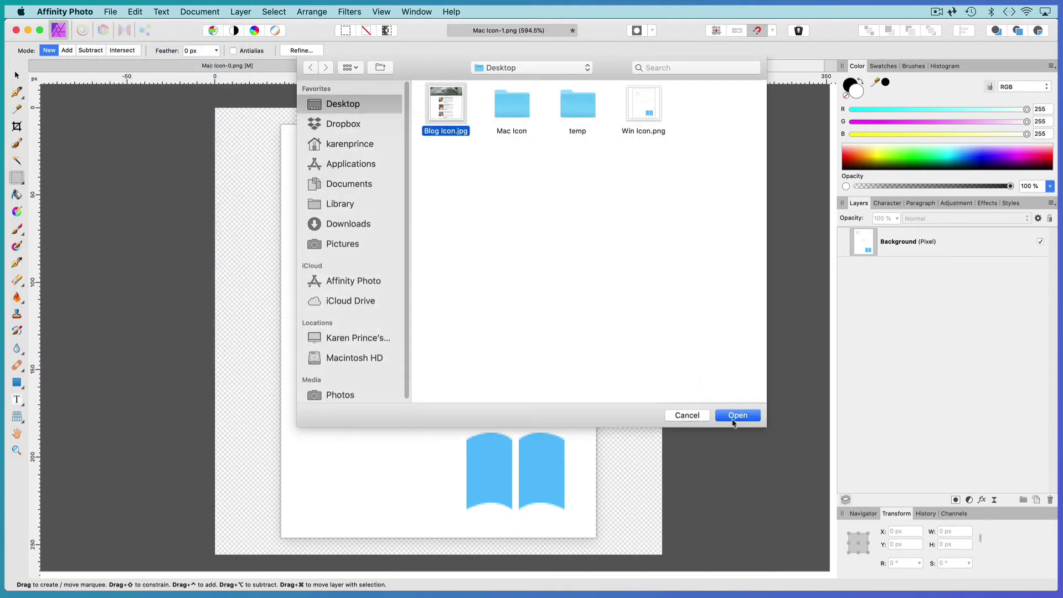
left_click(738, 417)
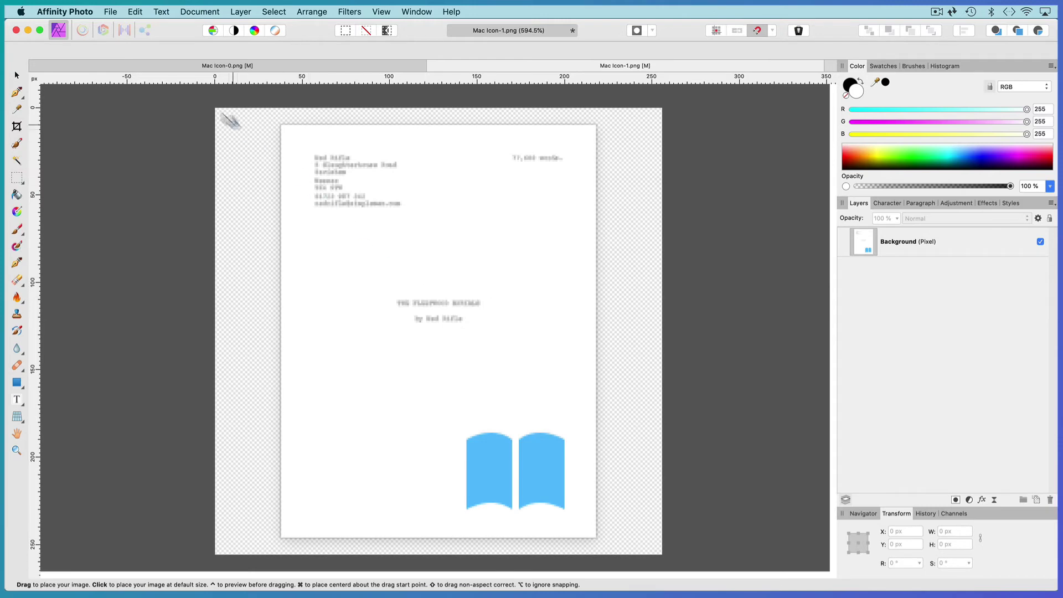
left_click_drag(216, 109, 677, 539)
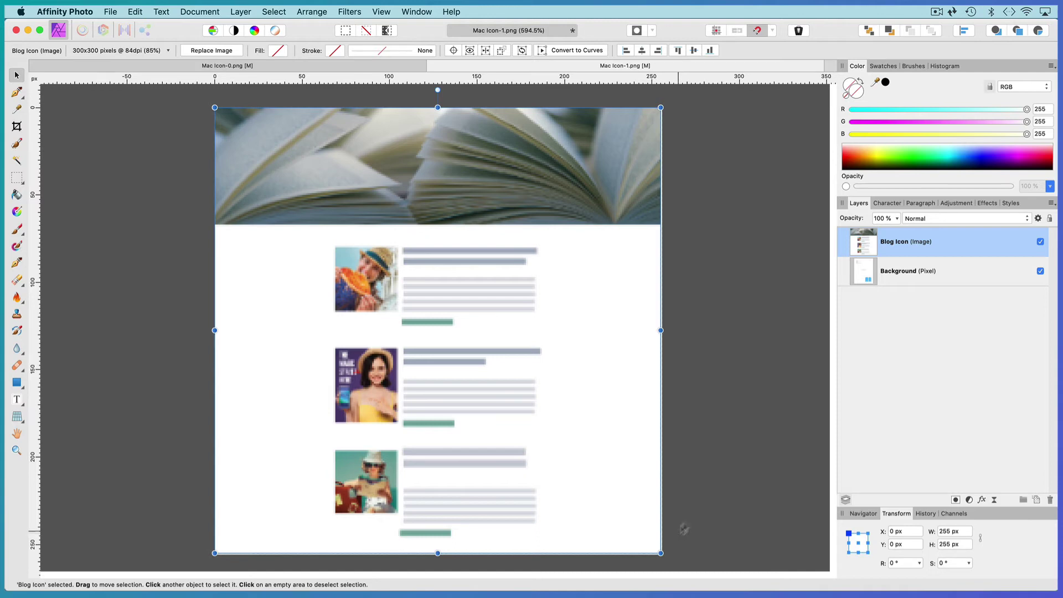
Rasterize the Blog Icon layer, fade it to 50% opacity, and nudge it up over the page
right_click(892, 253)
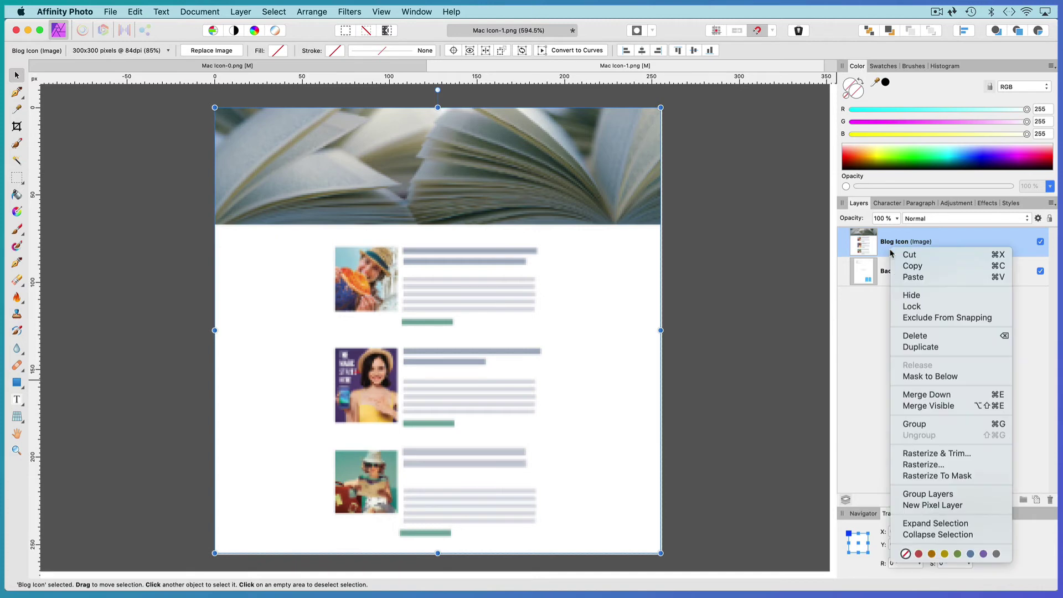
left_click(930, 465)
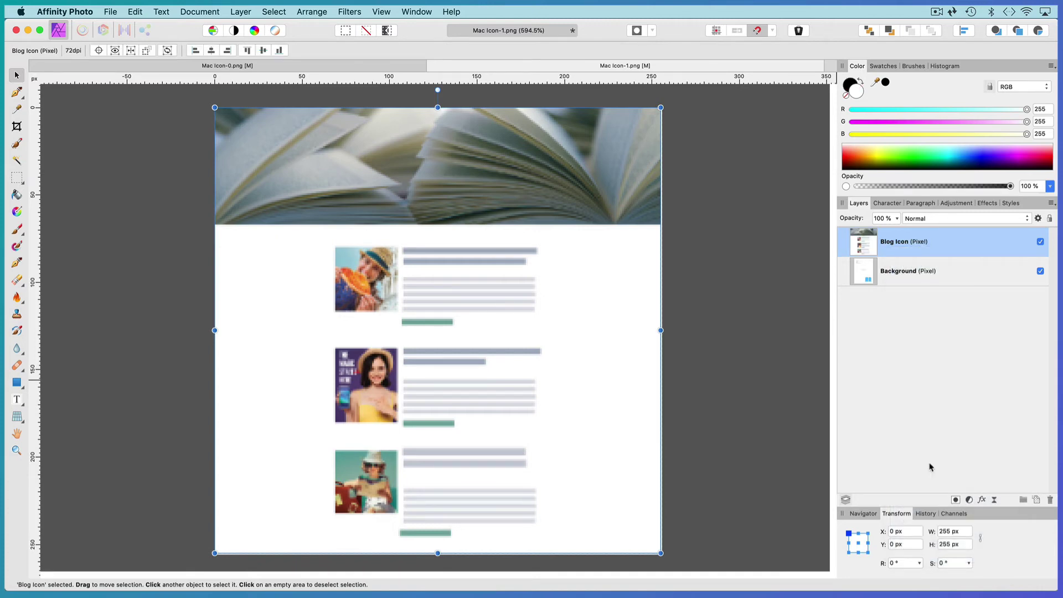
left_click(899, 220)
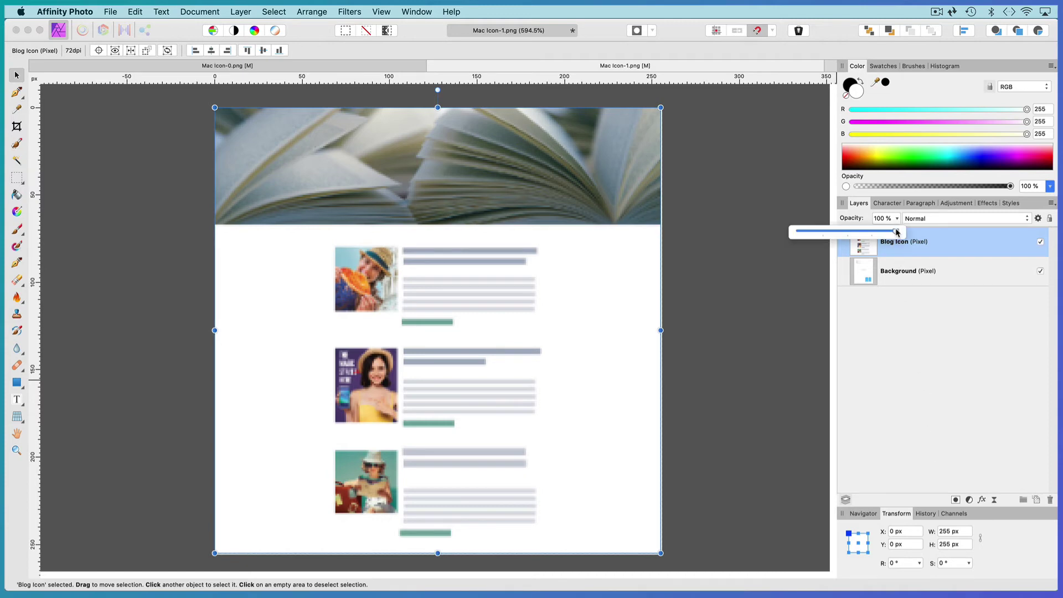
left_click_drag(897, 231, 850, 233)
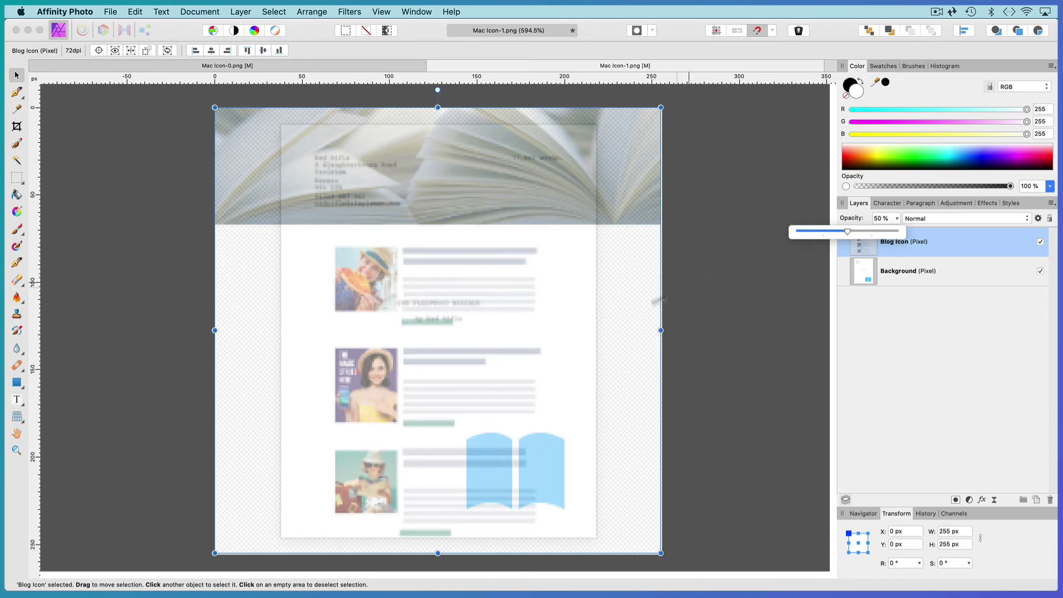
left_click(548, 384)
left_click_drag(548, 383, 549, 370)
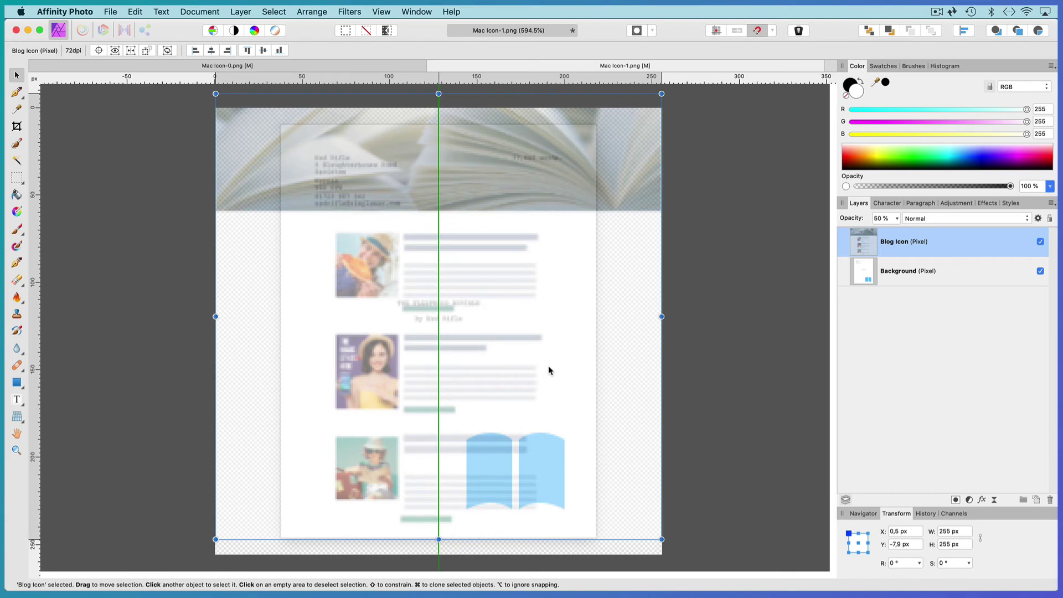
left_click_drag(549, 370, 549, 370)
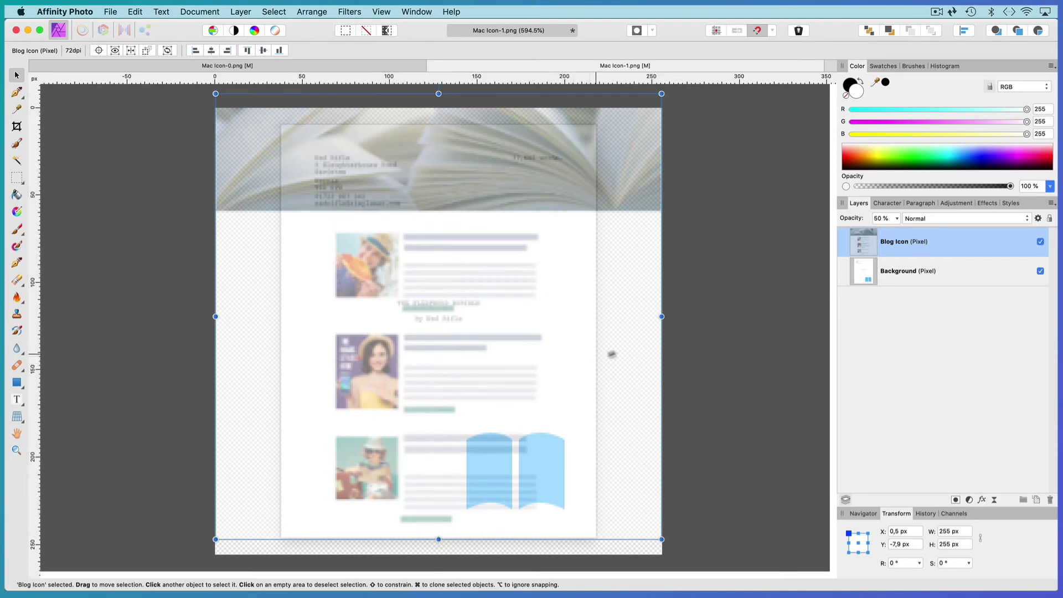
Restore Blog Icon to 100% opacity, hide it, and select the Background layer
left_click(897, 219)
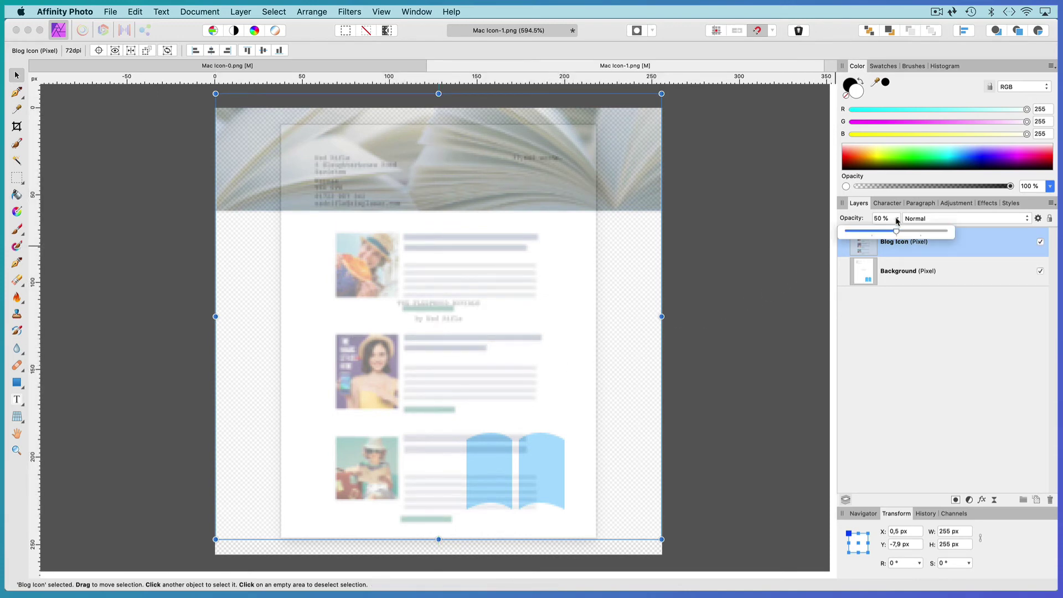
left_click_drag(898, 233, 957, 237)
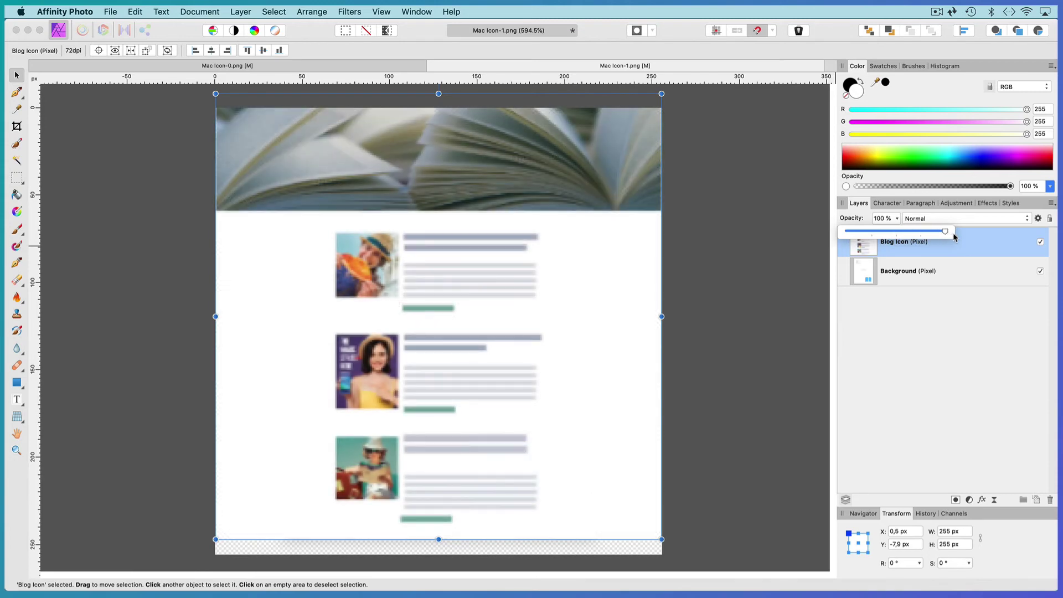
left_click(961, 334)
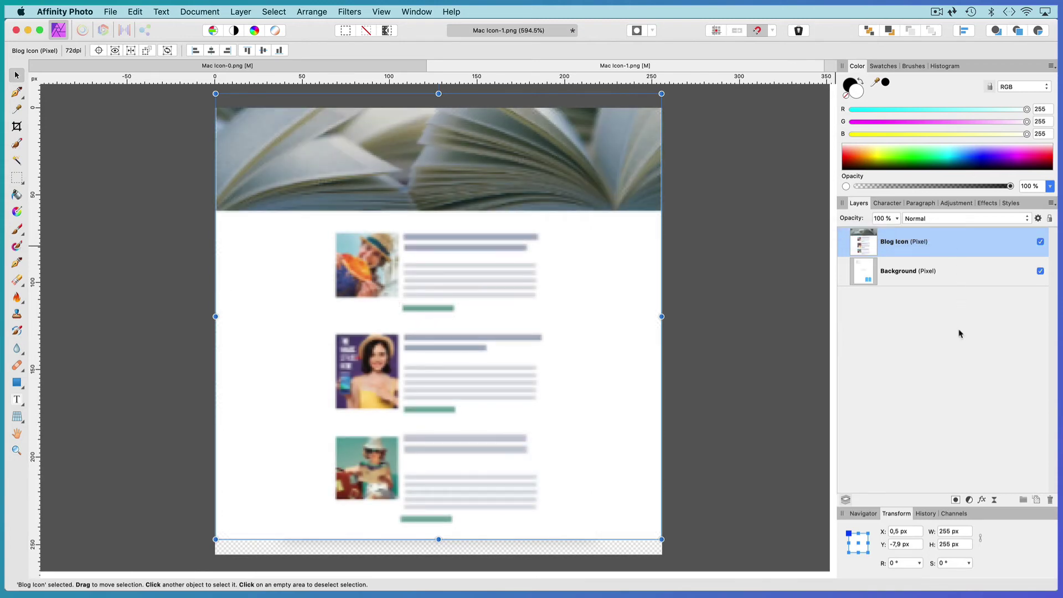
left_click(1041, 242)
left_click(964, 271)
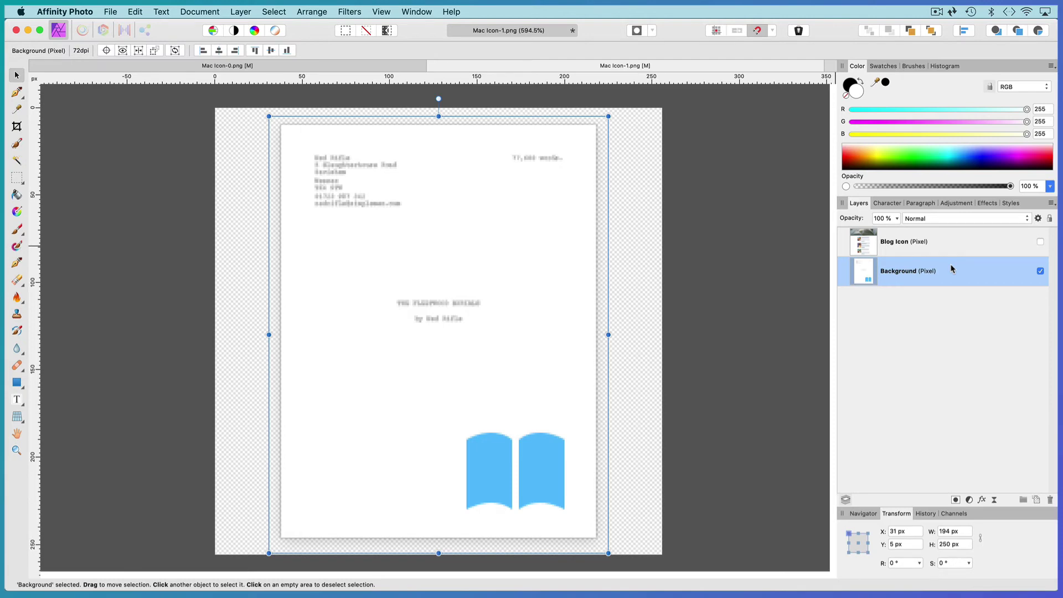
Marquee-select the manuscript page area and paste that part of Blog Icon as a new layer
left_click(16, 178)
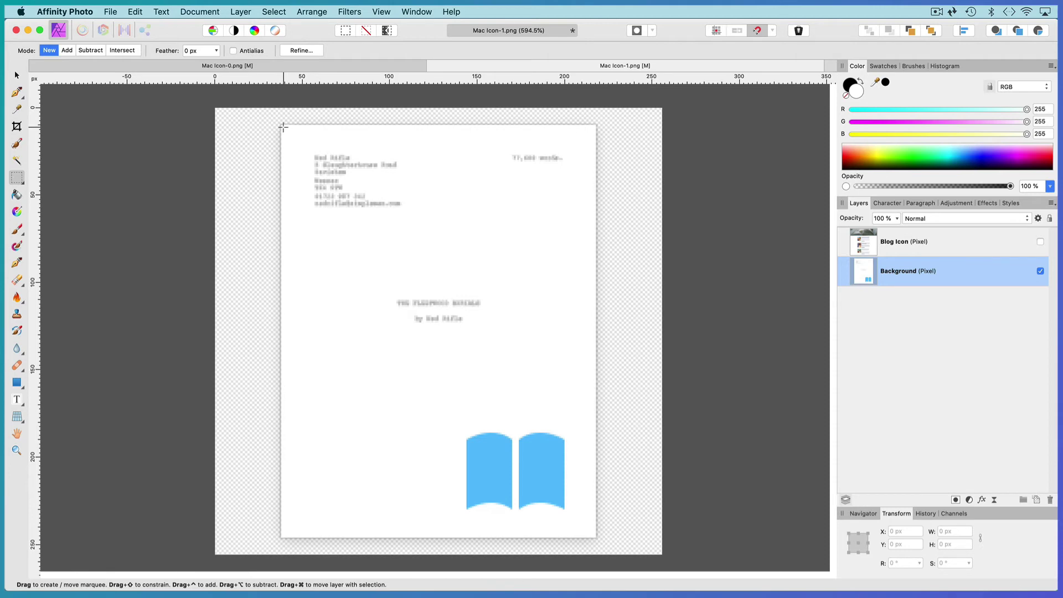
left_click_drag(283, 128, 596, 537)
left_click(1040, 241)
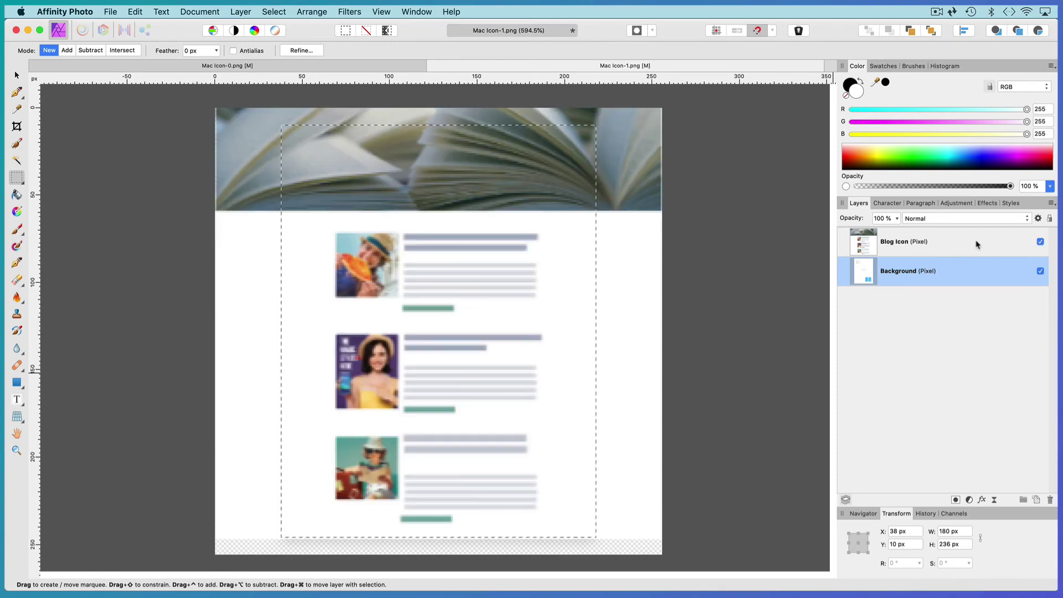
left_click(975, 243)
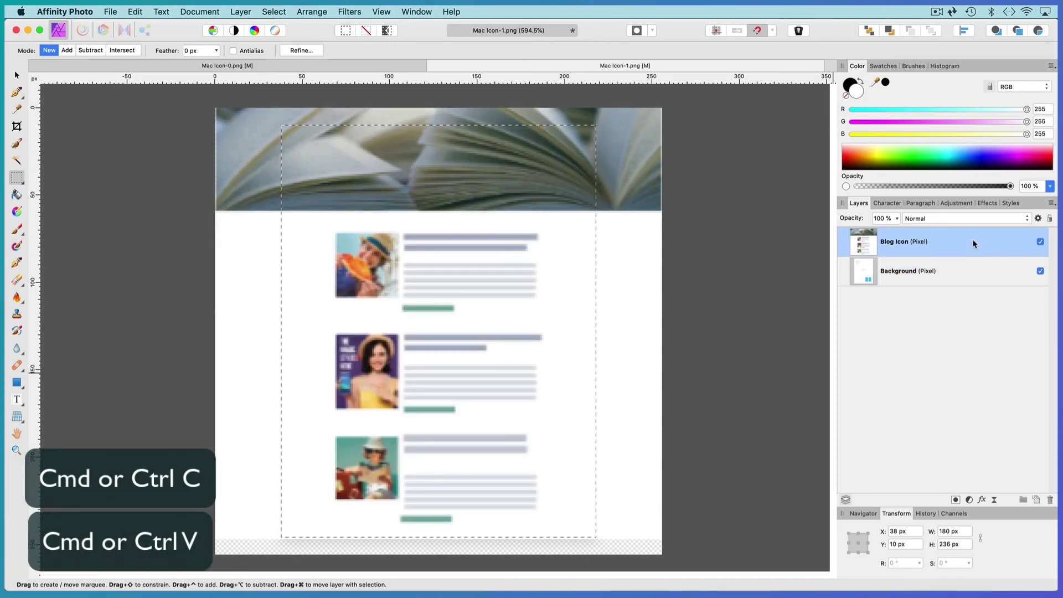
key("super+v")
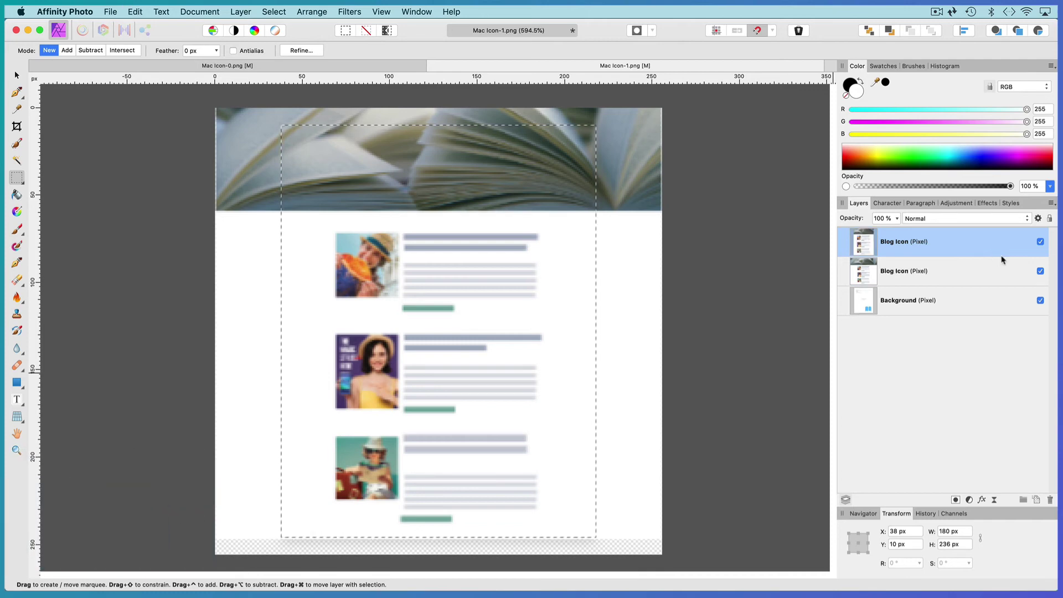
Hide the original Blog Icon layer, check the cutout against Background, and deselect
left_click(1040, 271)
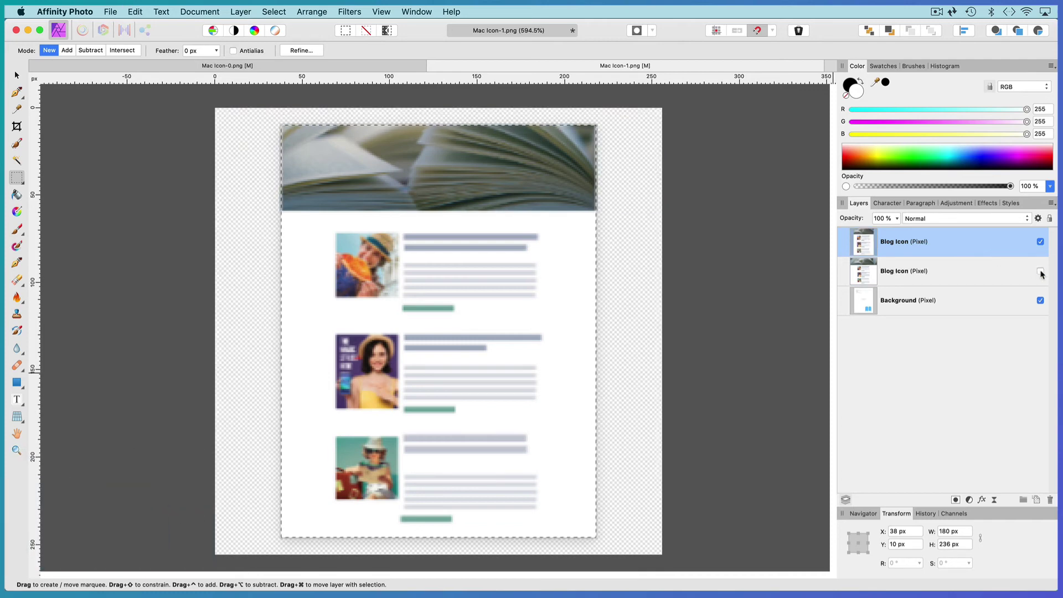
left_click(1041, 300)
left_click(1041, 302)
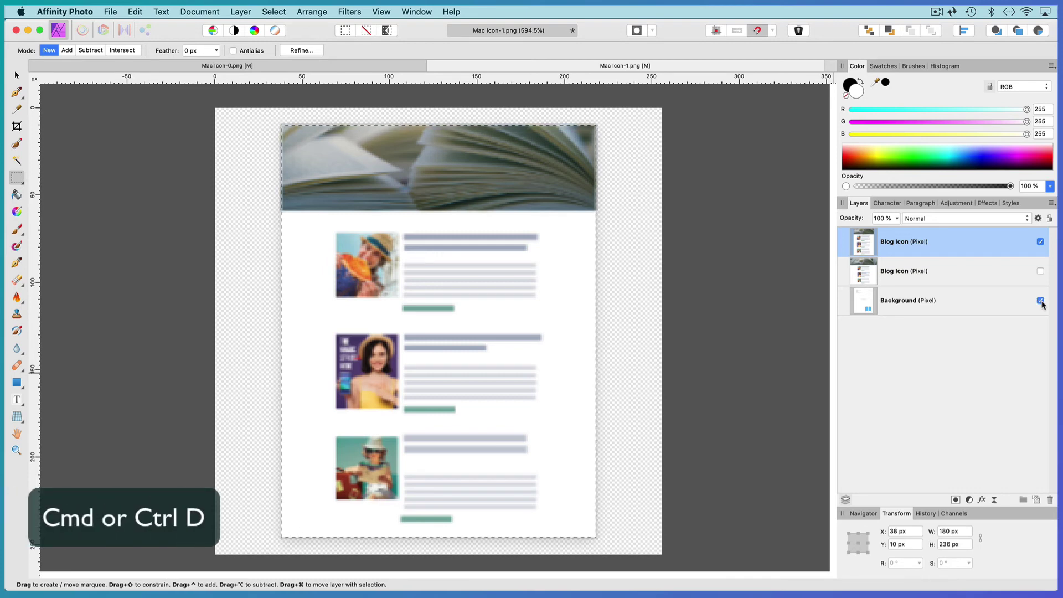
key("super+d")
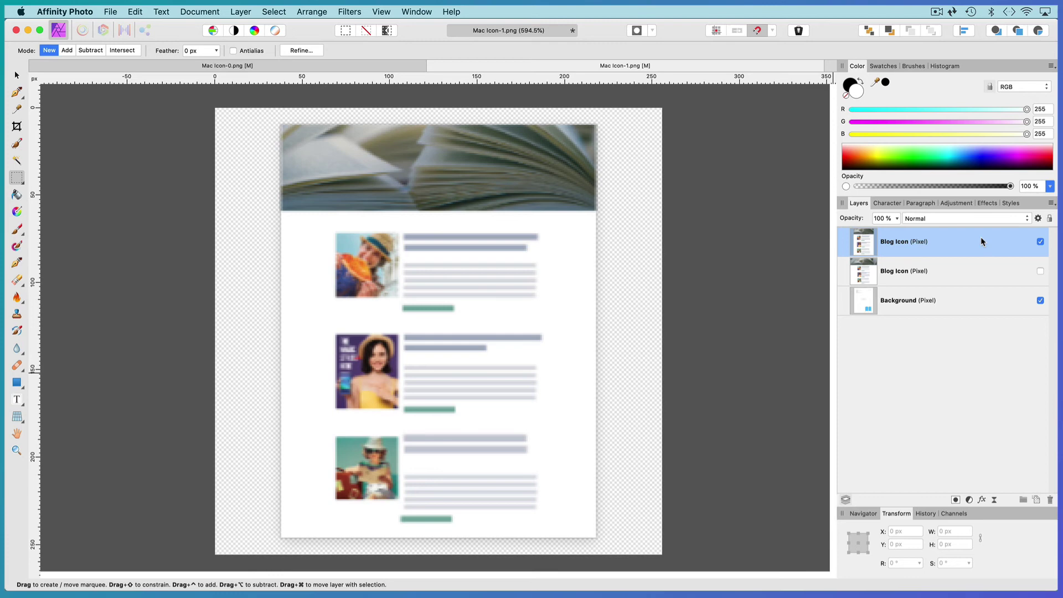
Copy the Blog Icon layer and paste it into Mac Icon-0.png
key("super+c")
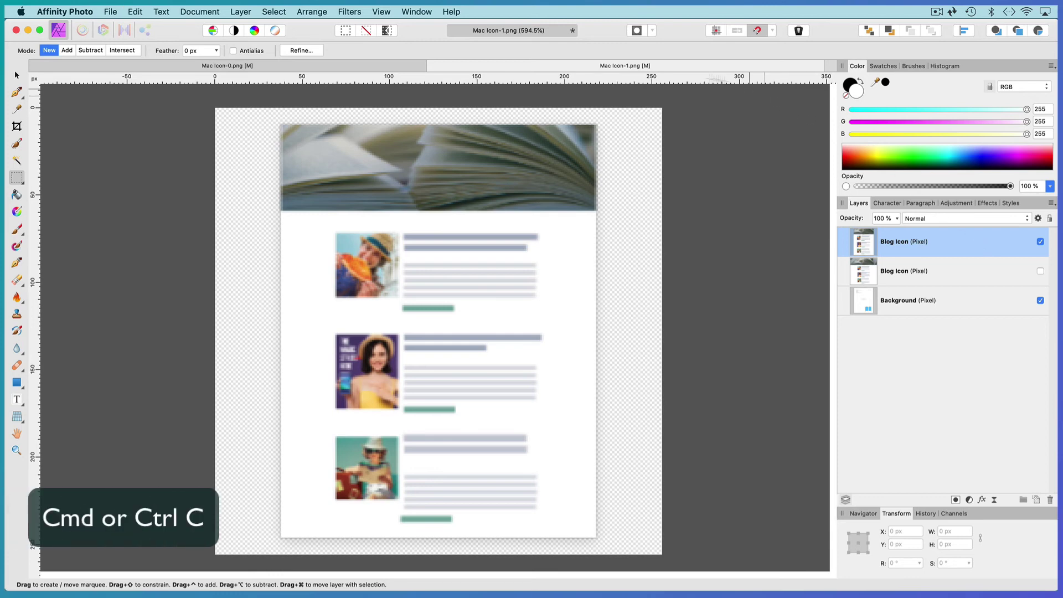
left_click(339, 67)
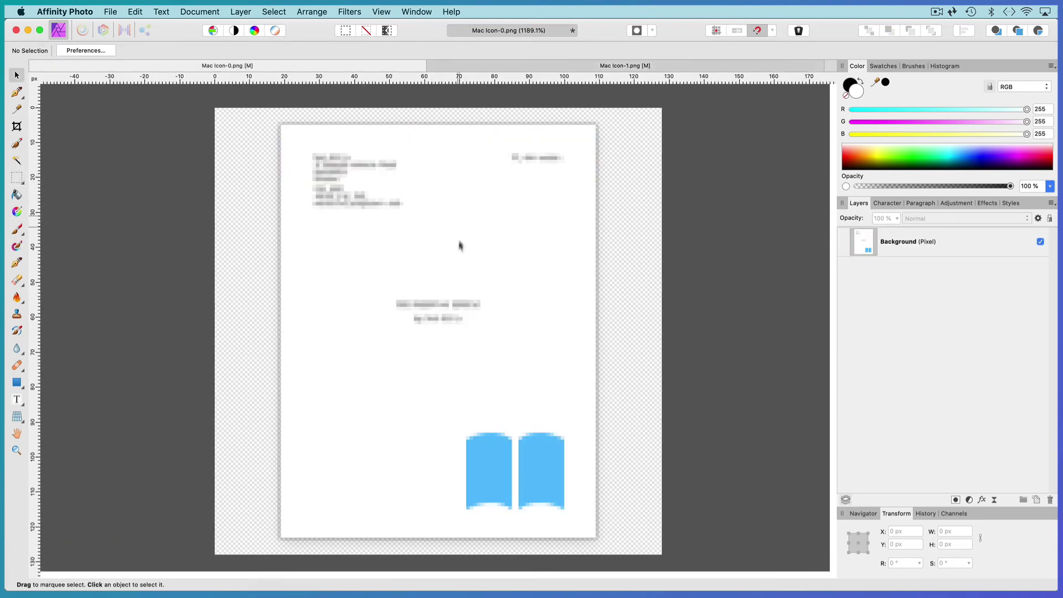
key("super+v")
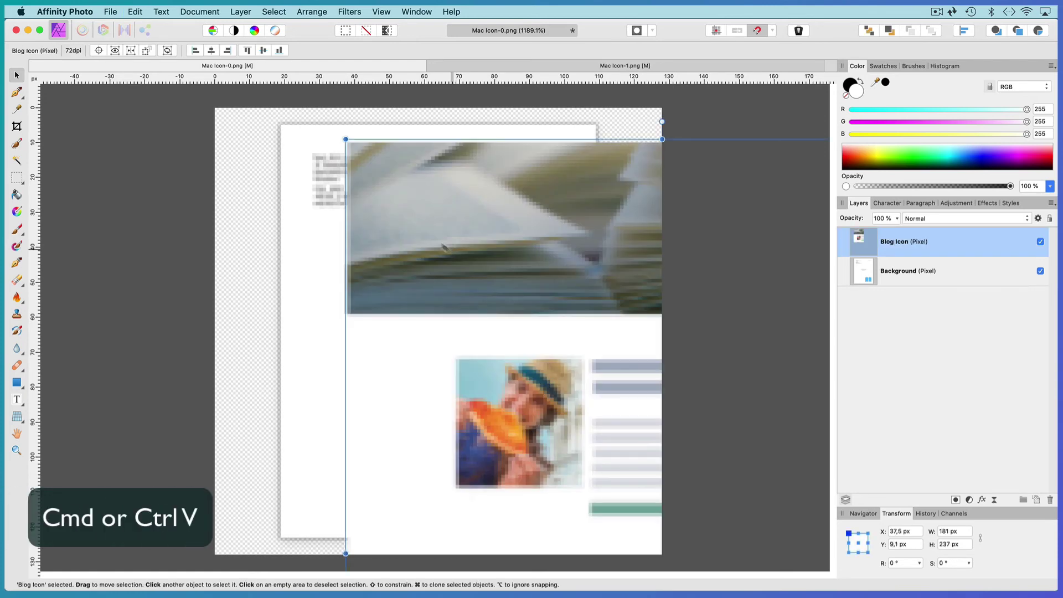
Resize the pasted blog icon to 91.7 × 120 px over the page, deselect it, and narrow the window
left_click_drag(346, 139, 309, 169)
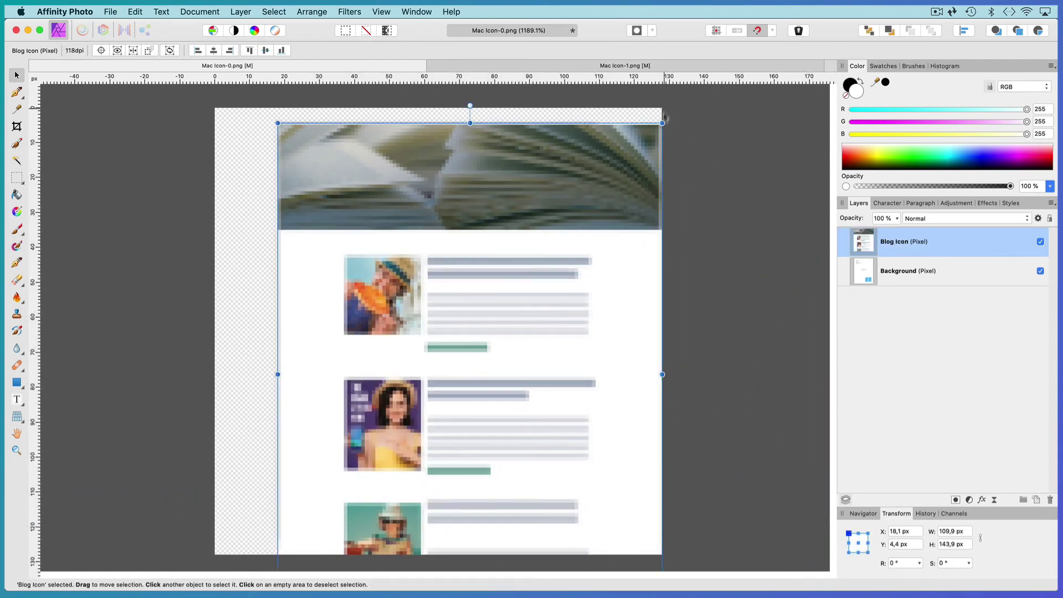
left_click_drag(667, 123, 560, 174)
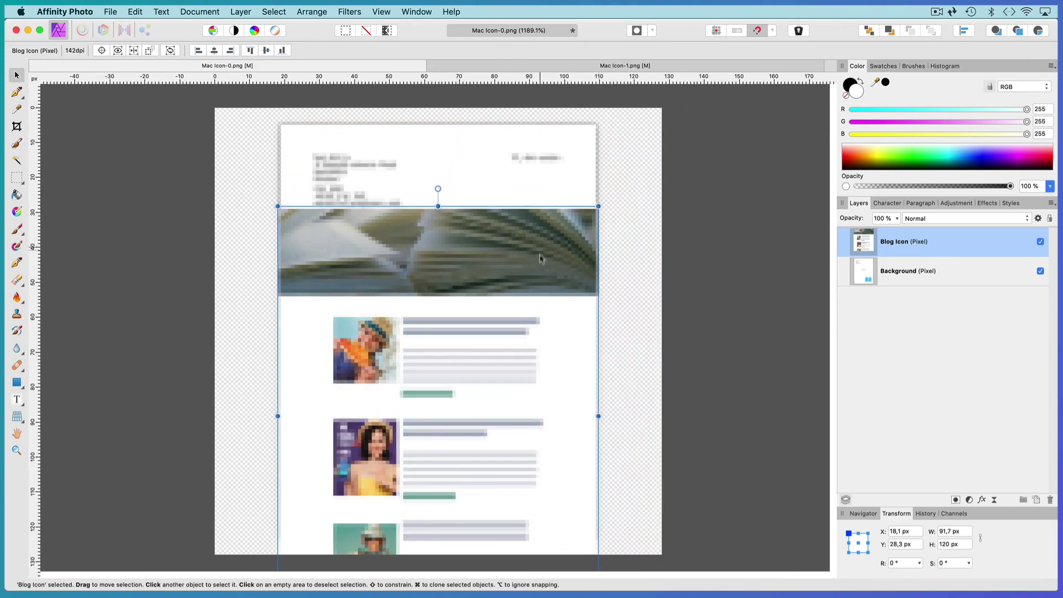
left_click_drag(541, 256, 541, 176)
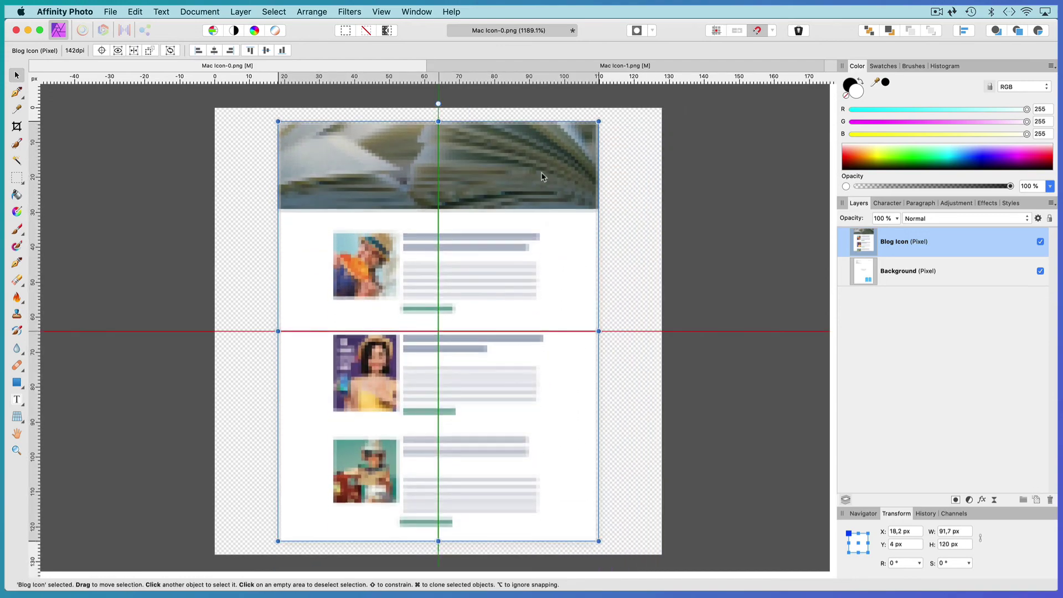
left_click(942, 344)
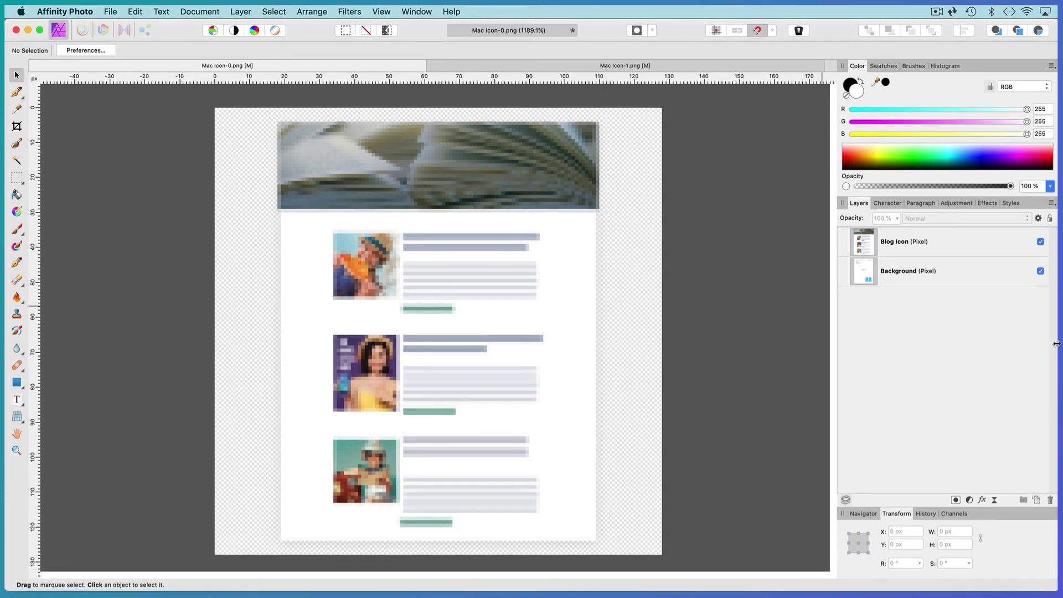
left_click_drag(1057, 344, 870, 337)
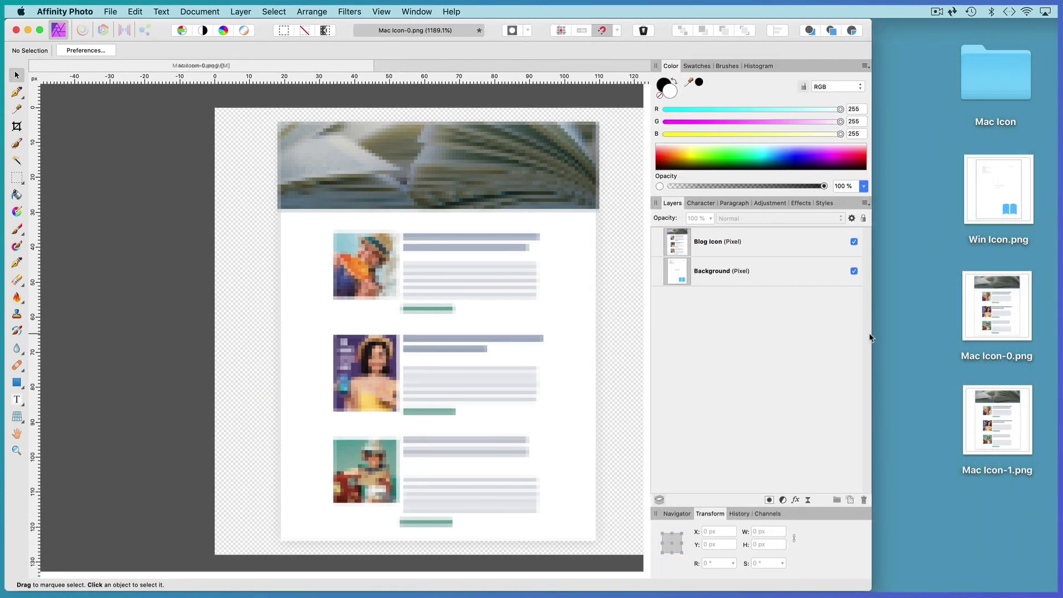
Drag Mac Icon-0.png and Mac Icon-1.png into the Mac Icon folder, replacing both older copies
left_click(1010, 315)
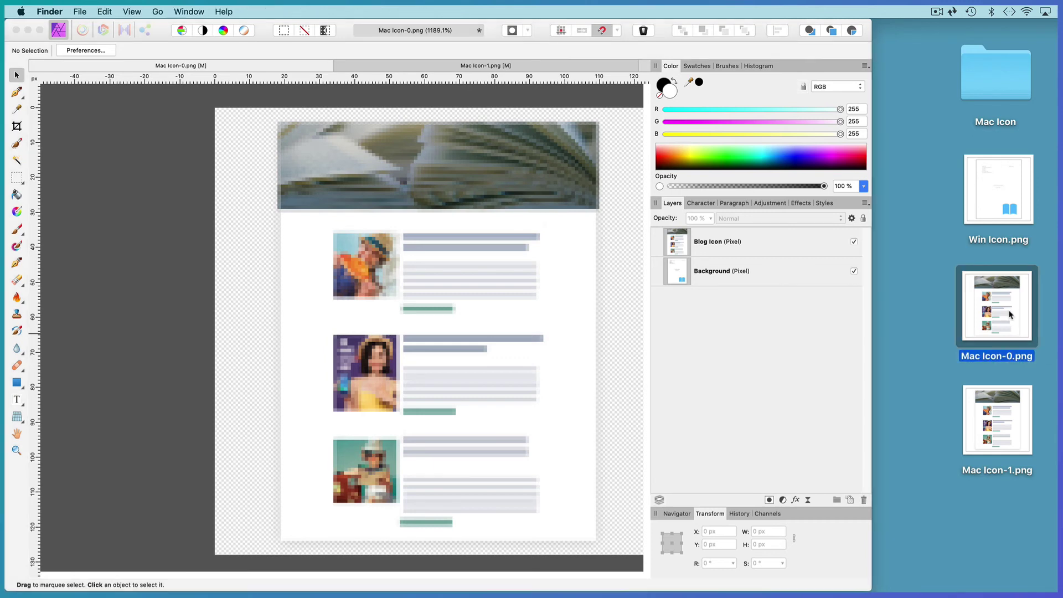
left_click(999, 413, "shift")
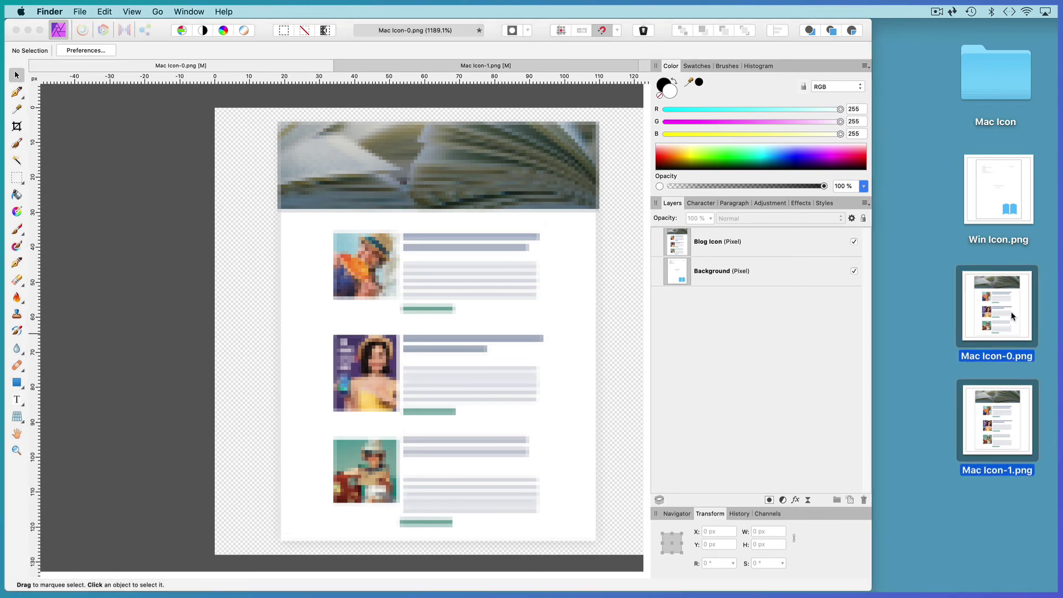
left_click_drag(1013, 313, 1001, 88)
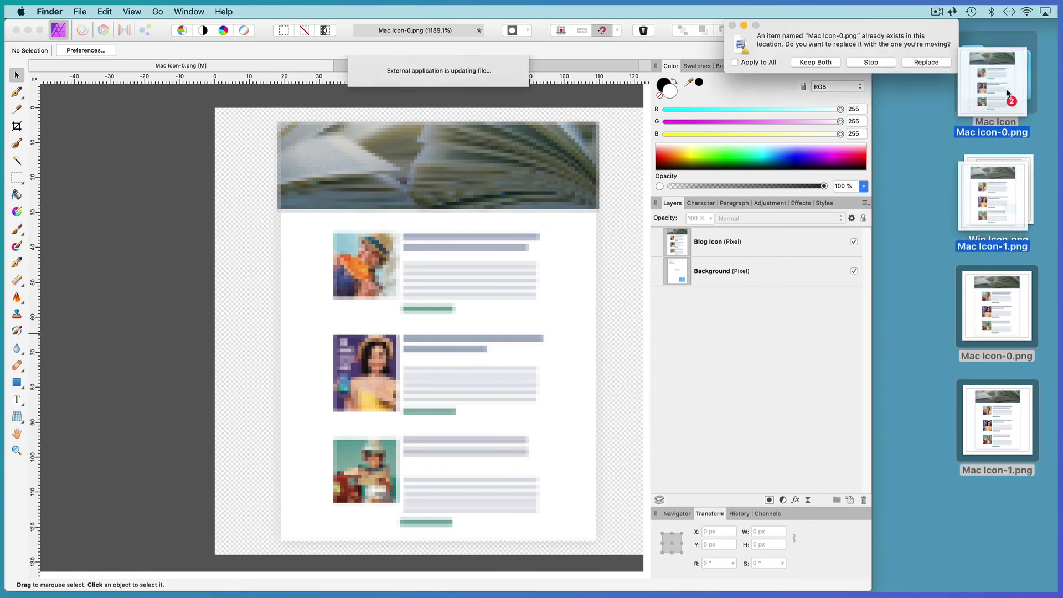
left_click(935, 64)
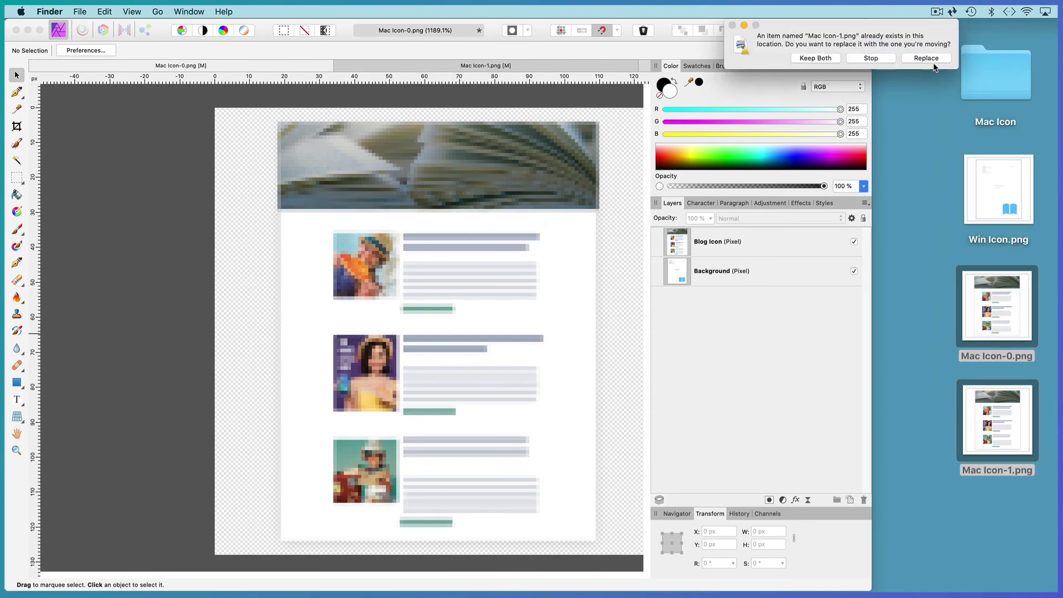
left_click(935, 63)
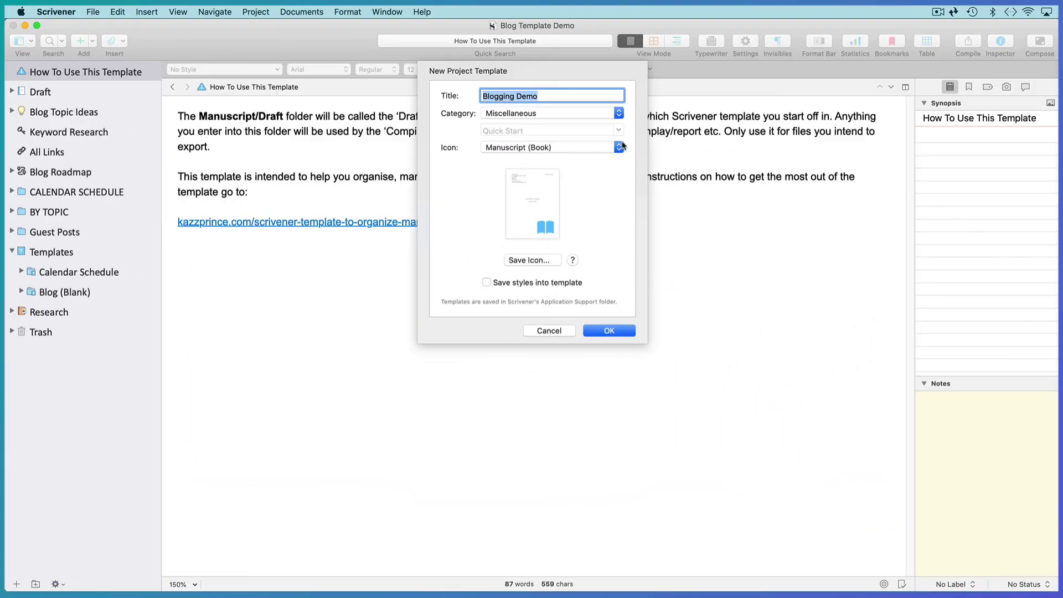
Use the Mac Icon folder as the template icon, save styles into template, and confirm
left_click(620, 148)
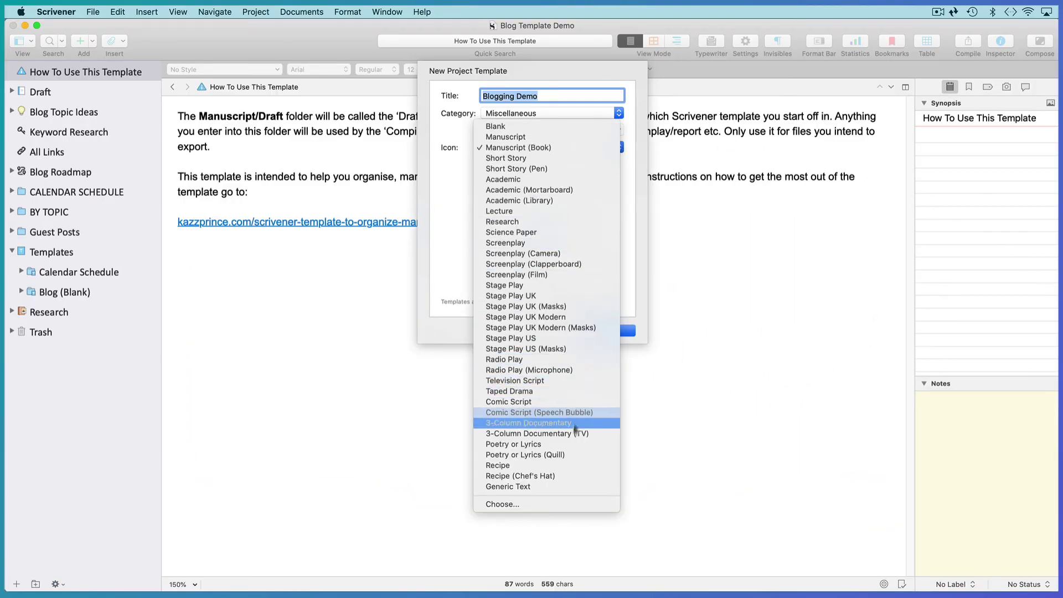
left_click(549, 505)
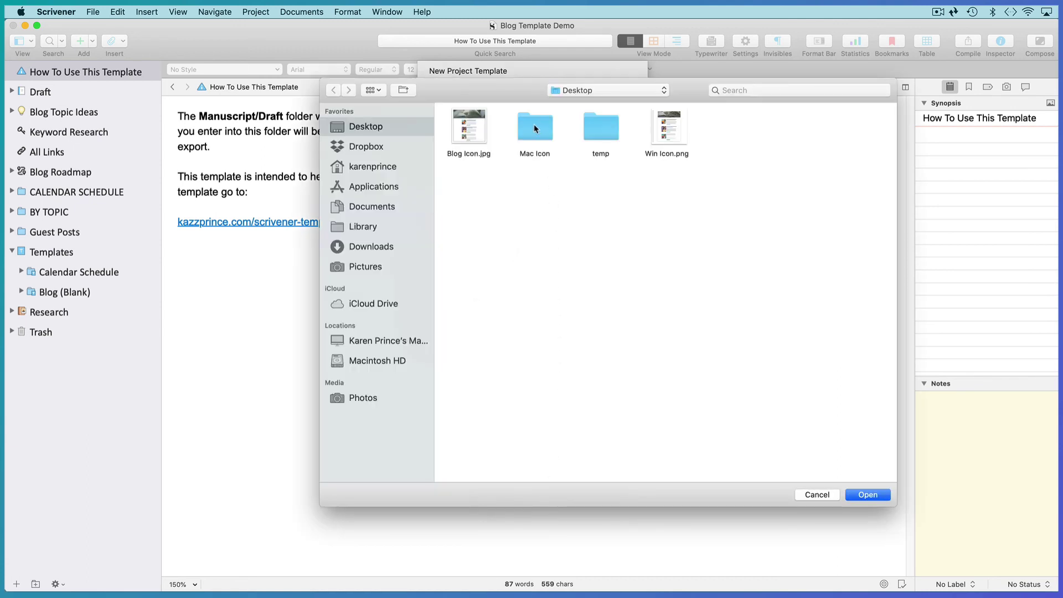
left_click(534, 127)
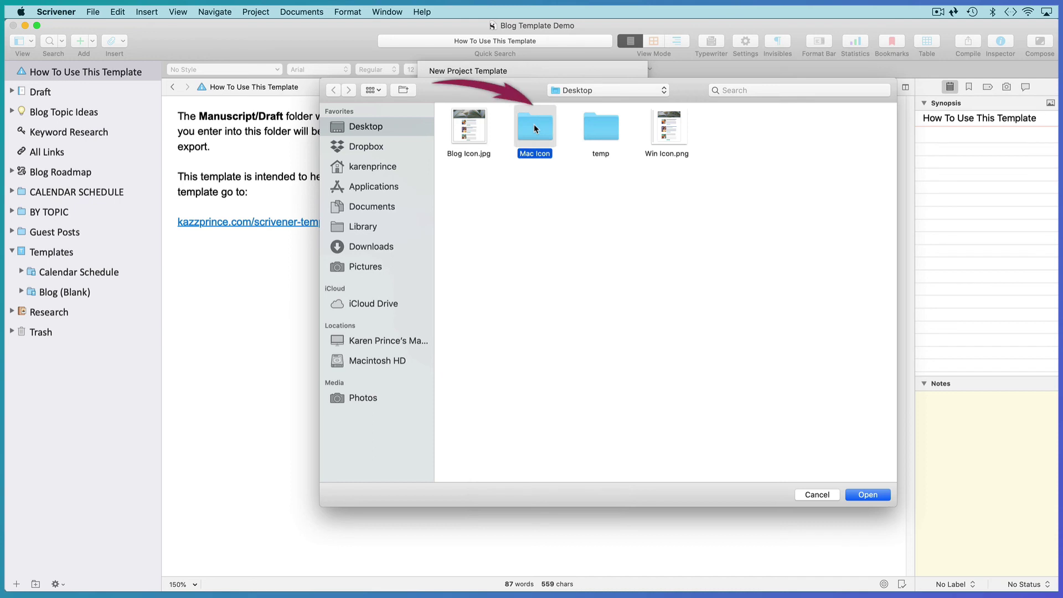
left_click(877, 498)
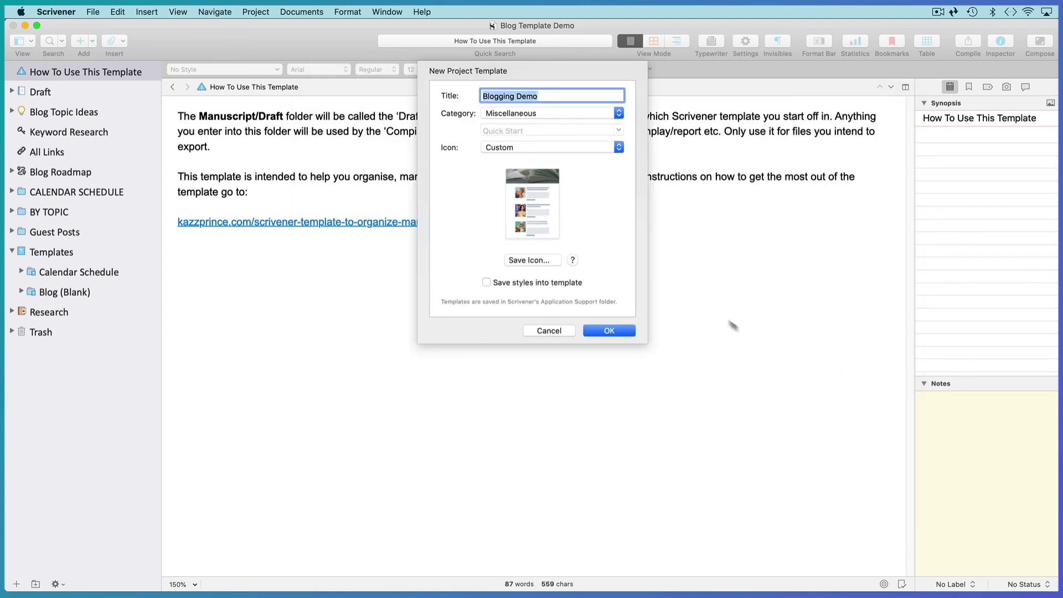
left_click(486, 283)
left_click(607, 333)
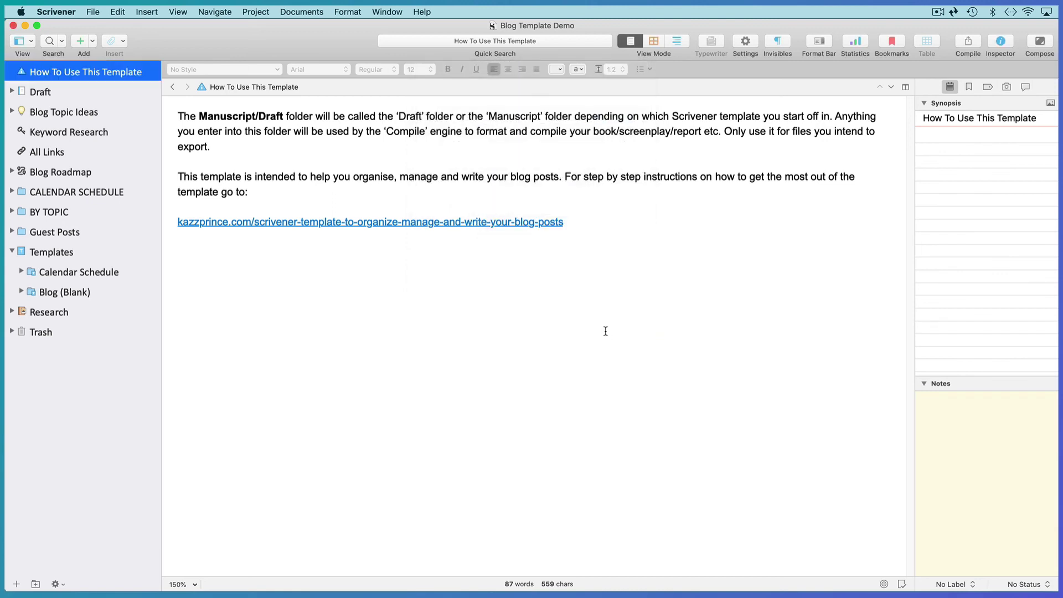
Open File > New Project and show the Miscellaneous templates
left_click(94, 13)
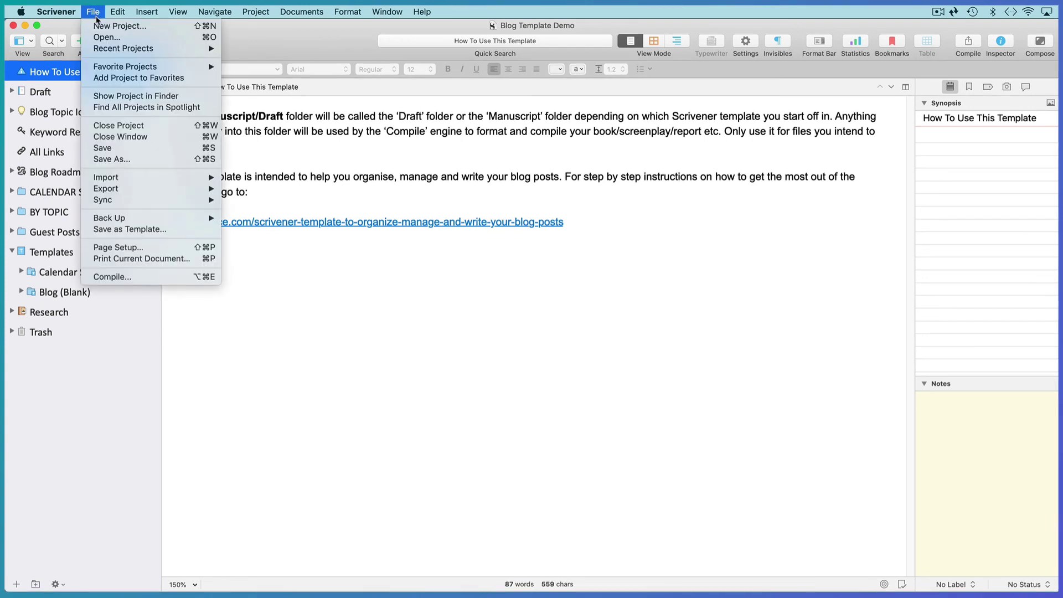
left_click(99, 28)
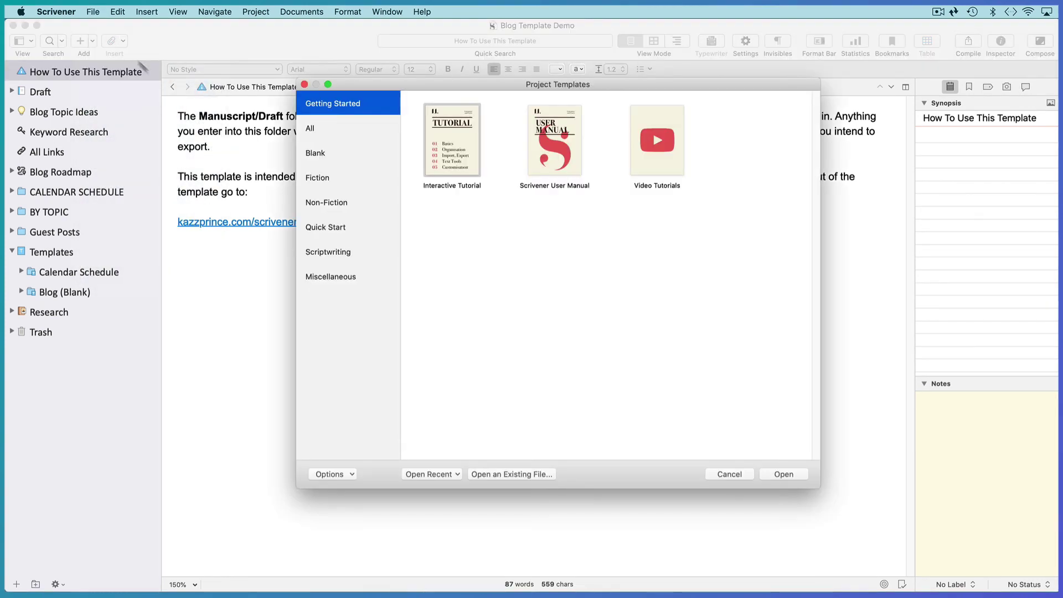
left_click(340, 277)
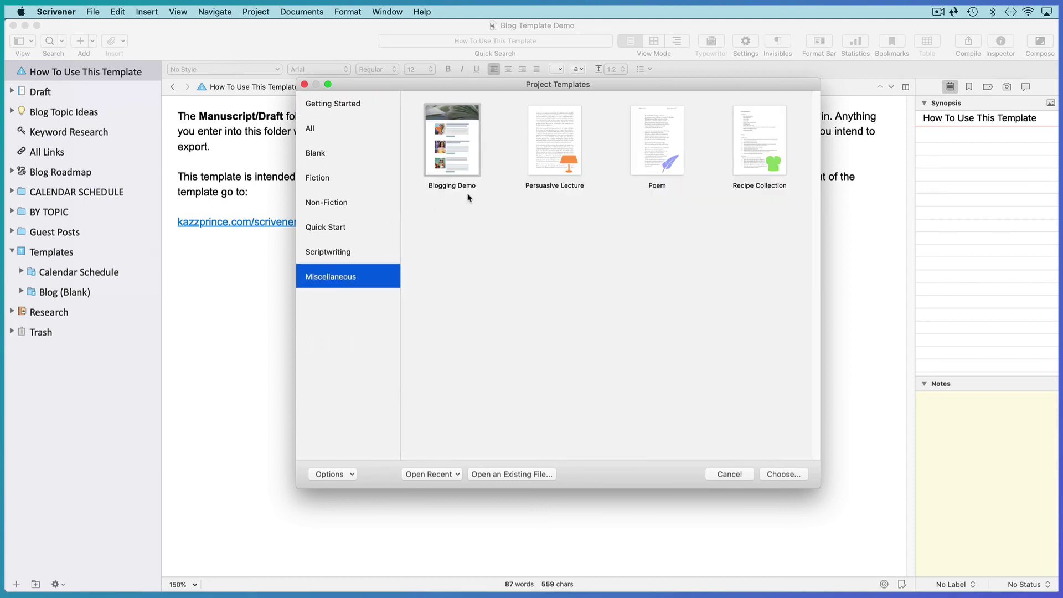
Export the Blogging Demo template to the Desktop as Blogging Demo.scrivtemplate
left_click(349, 476)
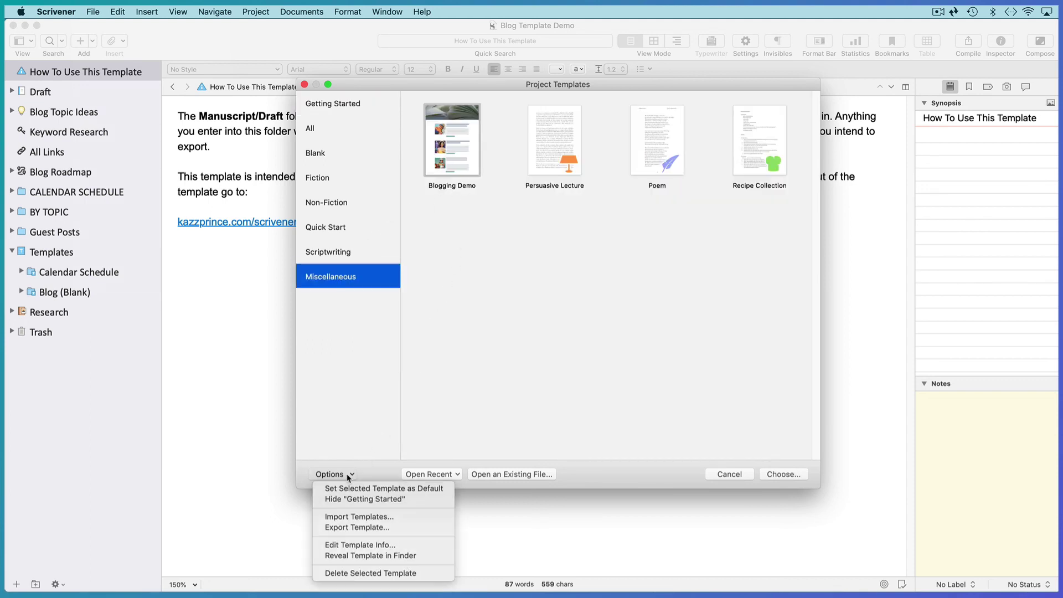
left_click(353, 528)
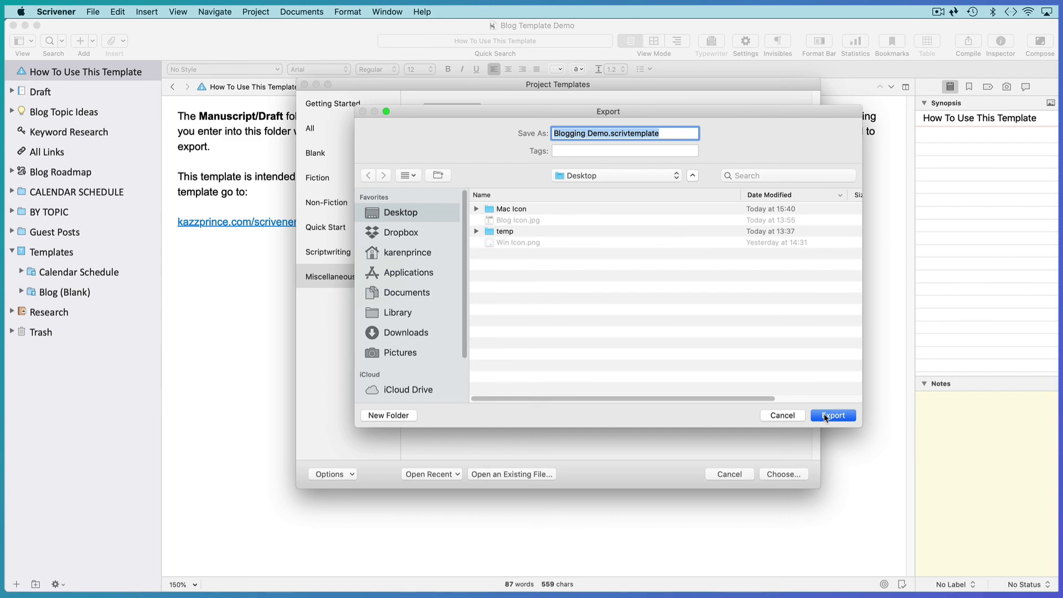
left_click(825, 417)
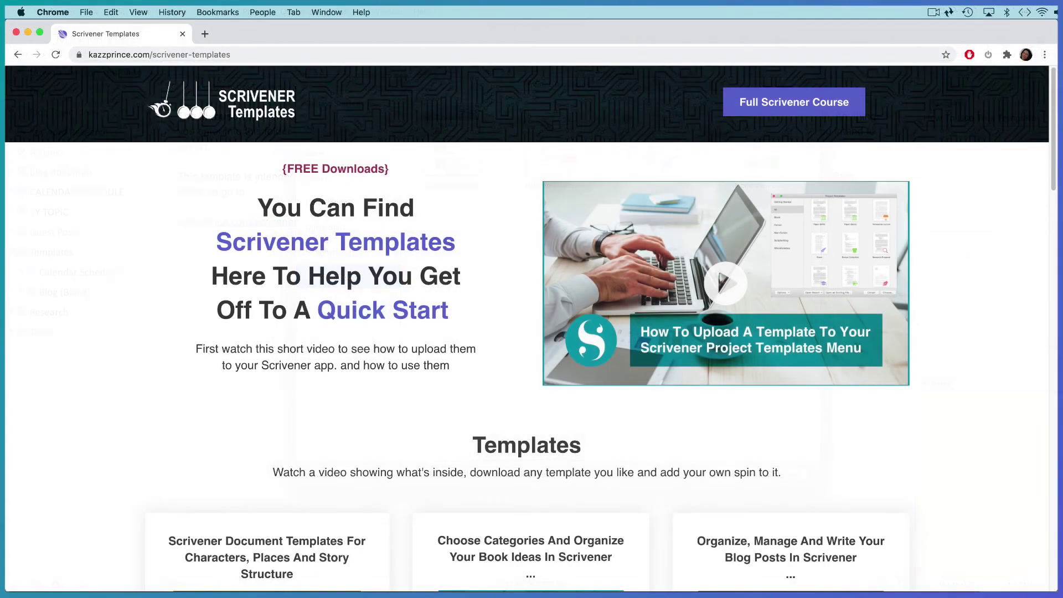